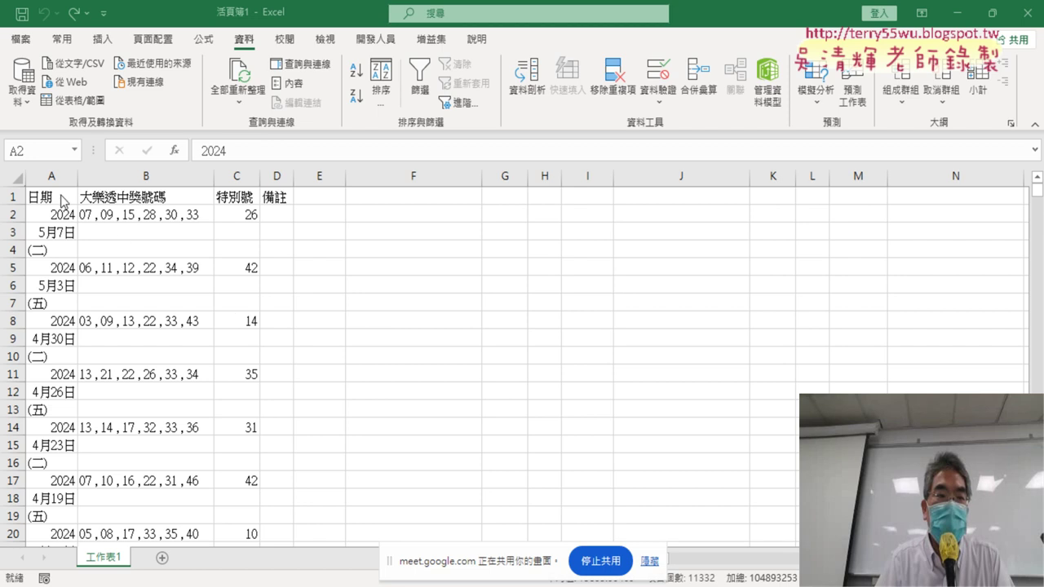
Sort the lottery draws by date, oldest first
{"action": "key", "text": "ctrl+a"}
{"action": "left_click", "coordinate": [73, 198]}
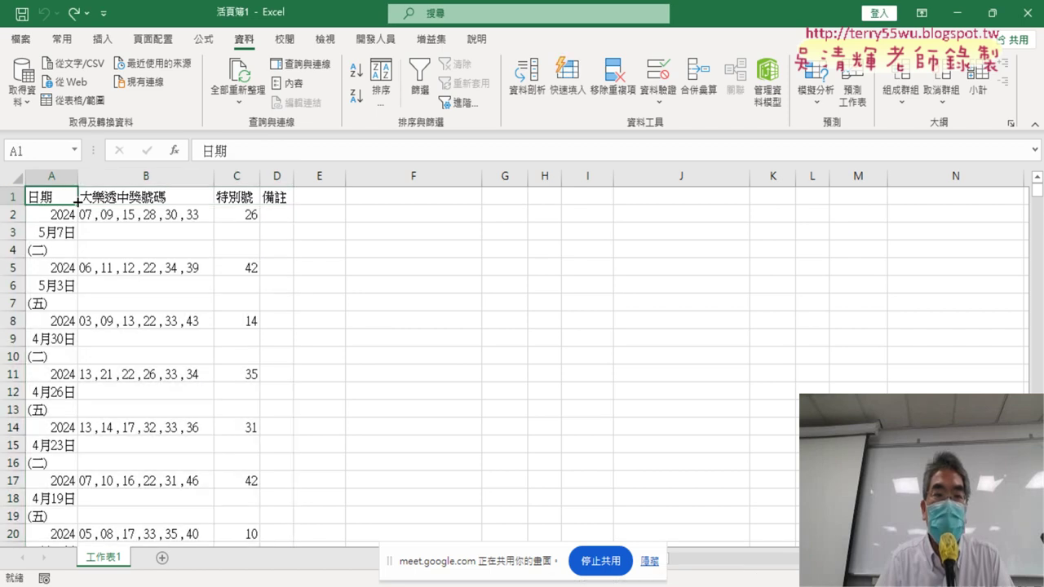
{"action": "left_click", "coordinate": [357, 72]}
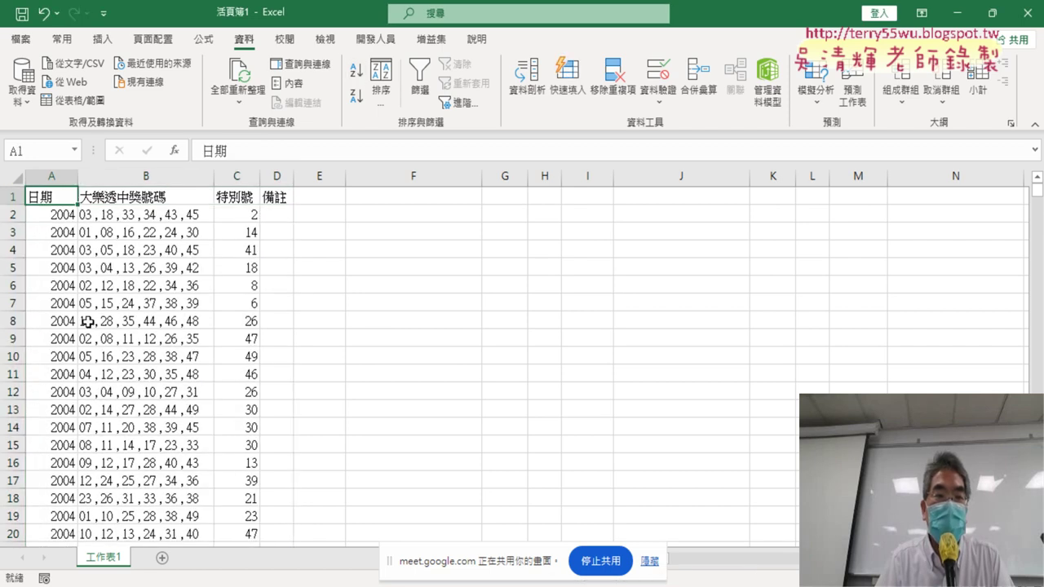
Clear the contents of leftover rows 2210 to 6698 below the last draw
{"action": "left_click", "coordinate": [164, 199]}
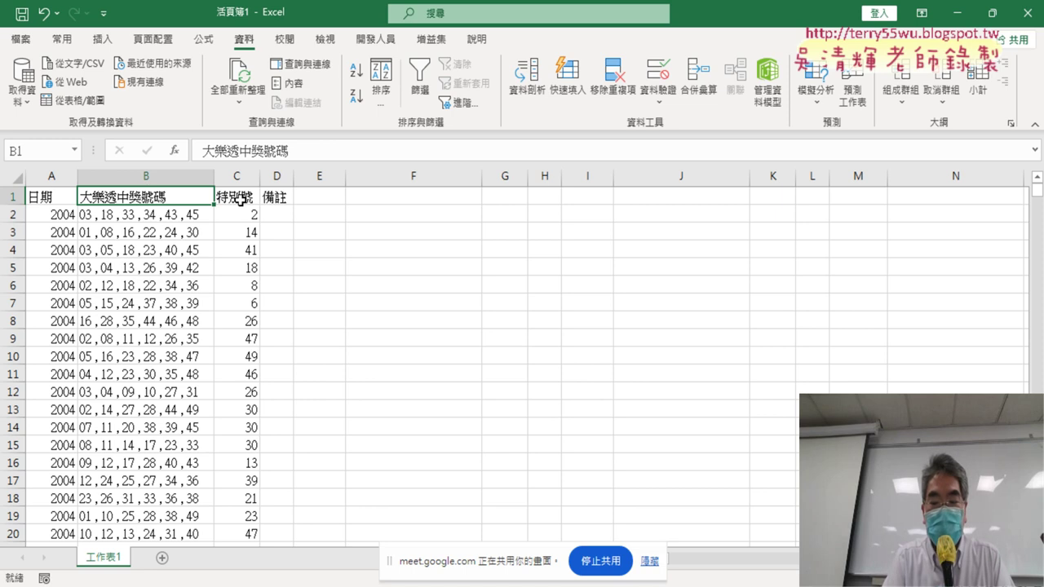
{"action": "key", "text": "ctrl+Down"}
{"action": "key", "text": "Down"}
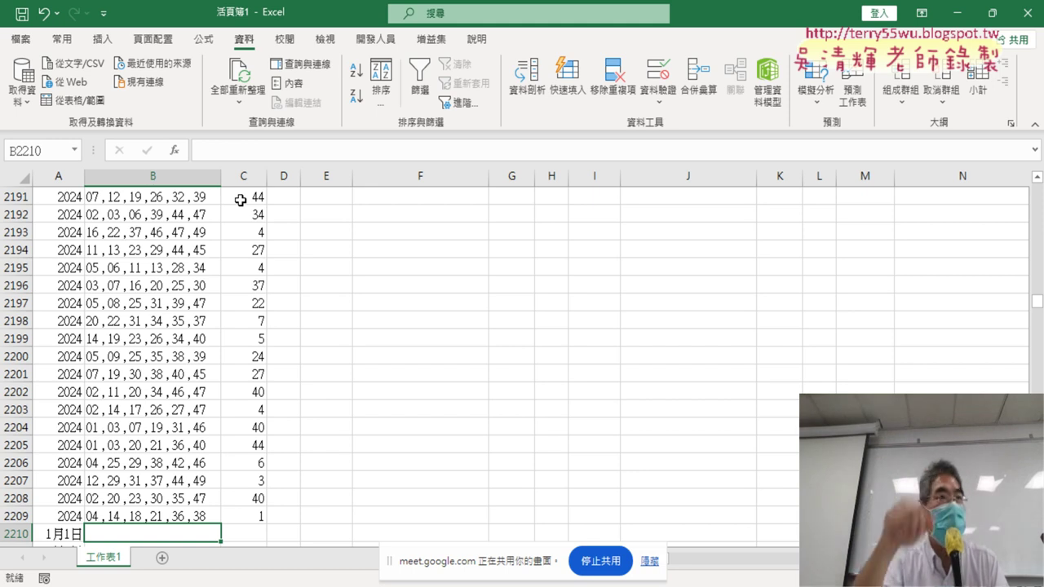
{"action": "scroll", "coordinate": [265, 204], "scroll_direction": "down", "scroll_amount": 3}
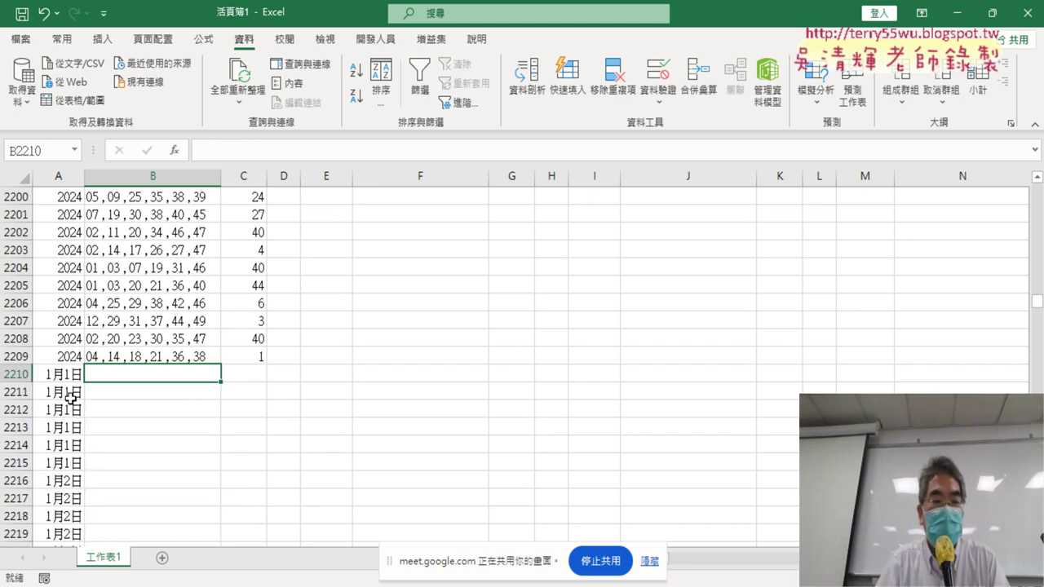
{"action": "left_click", "coordinate": [16, 374]}
{"action": "left_click_drag", "start_coordinate": [1036, 301], "coordinate": [1037, 305]}
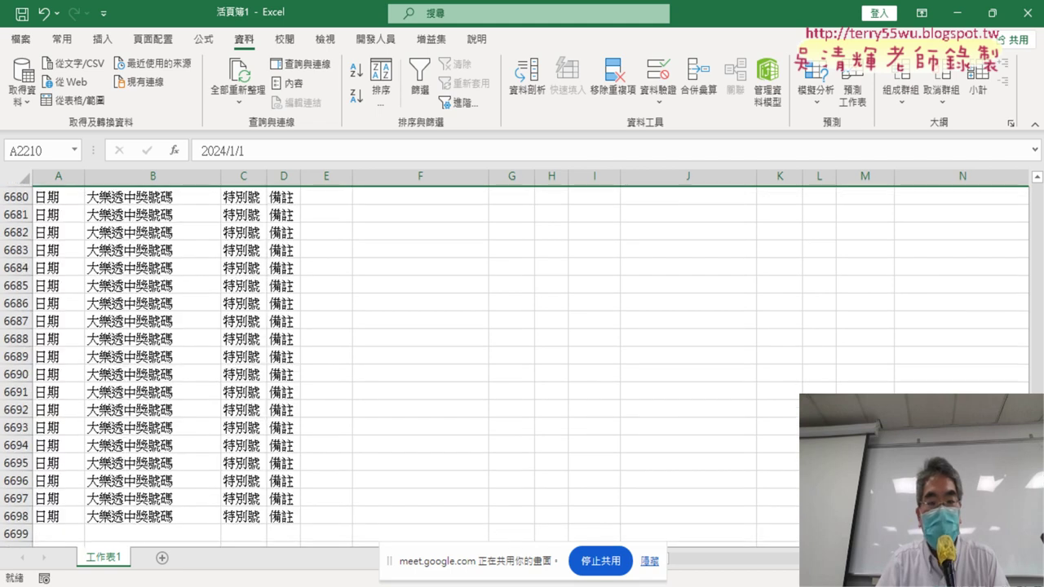
{"action": "left_click", "coordinate": [12, 516], "text": "shift"}
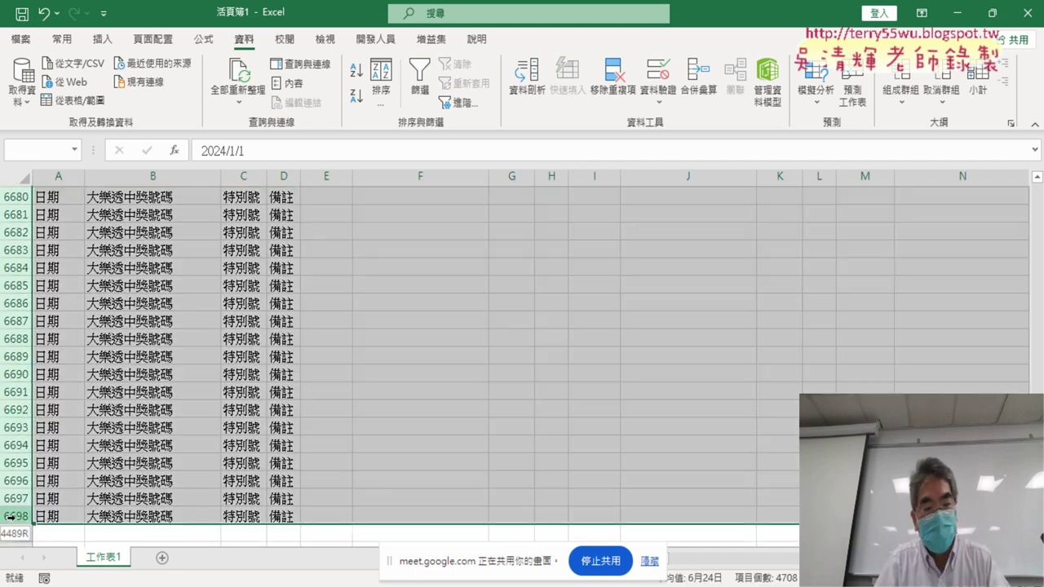
{"action": "right_click", "coordinate": [233, 338]}
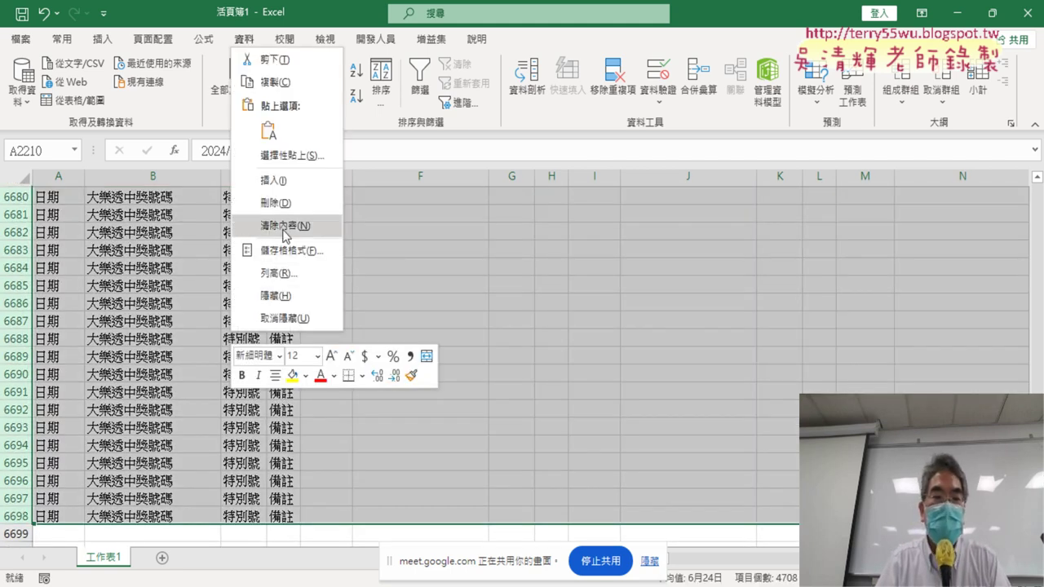
{"action": "left_click", "coordinate": [275, 202]}
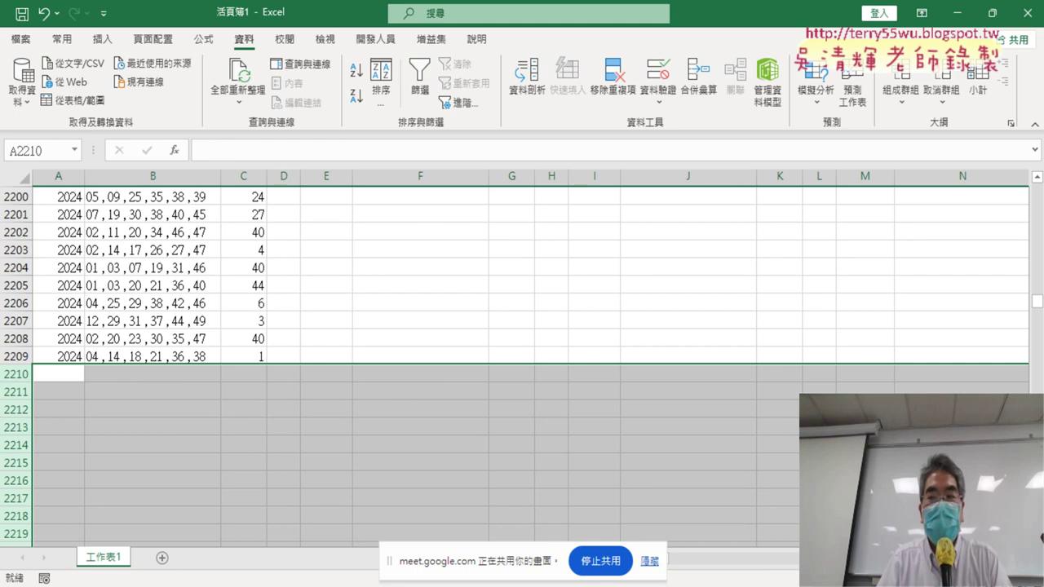
{"action": "left_click_drag", "start_coordinate": [1036, 301], "coordinate": [1037, 189]}
Replace the 備註 heading with 1 to 6 across D1:I1 and make columns D–I equally narrow
{"action": "left_click", "coordinate": [278, 198]}
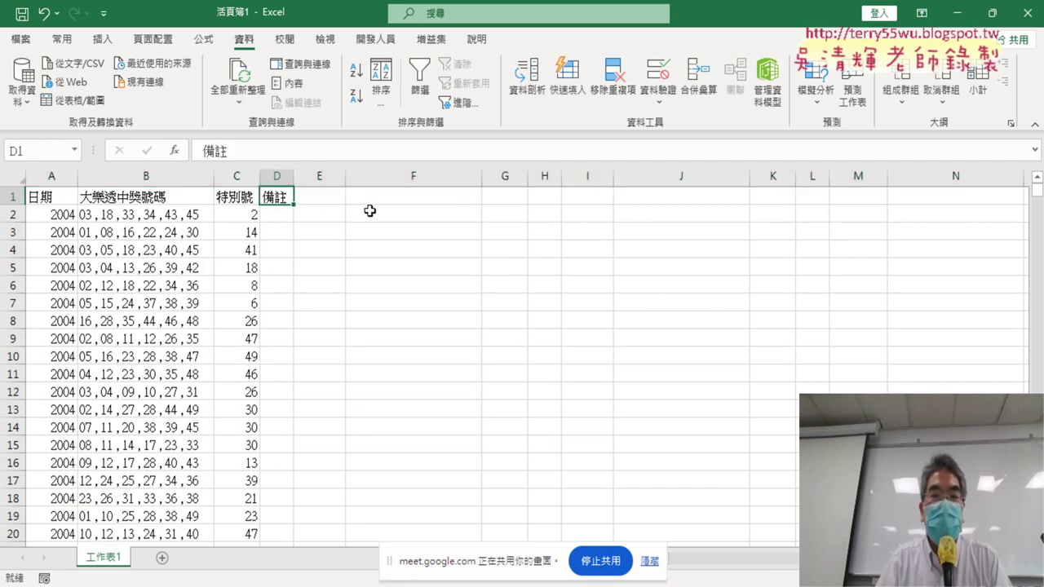
{"action": "type", "text": "1"}
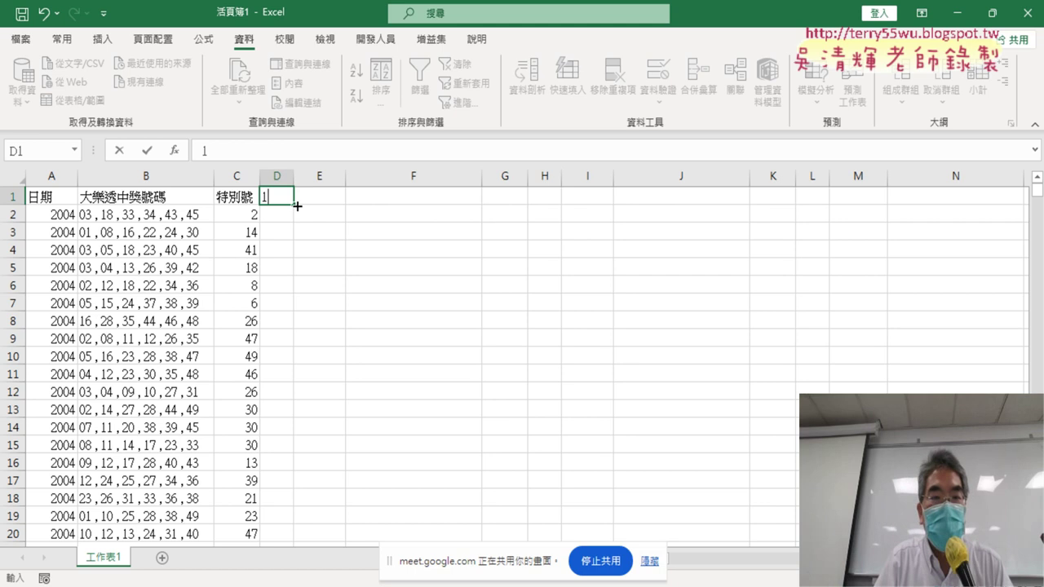
{"action": "left_click_drag", "start_coordinate": [296, 206], "coordinate": [595, 203]}
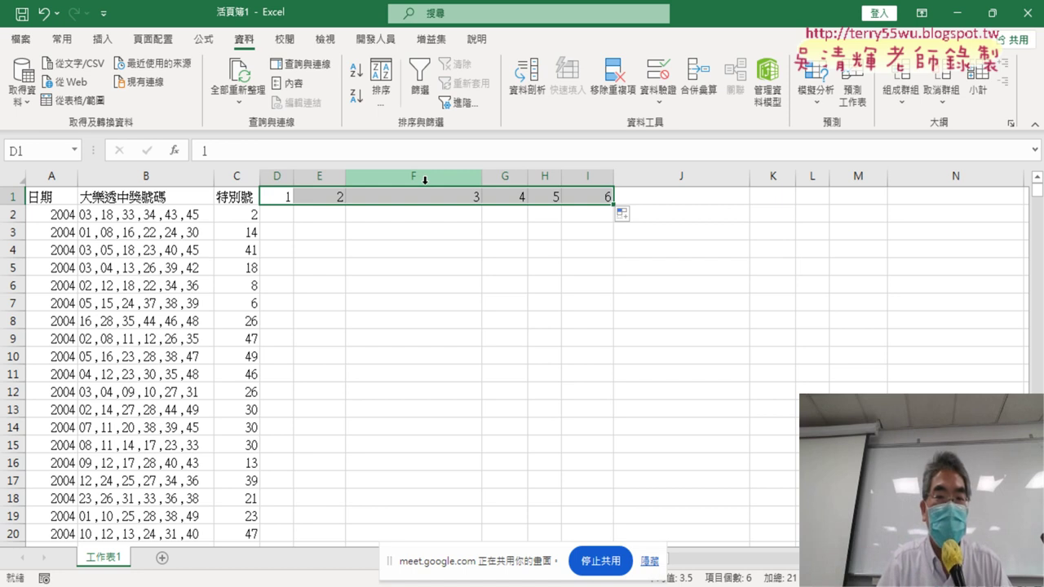
{"action": "left_click_drag", "start_coordinate": [277, 176], "coordinate": [595, 177]}
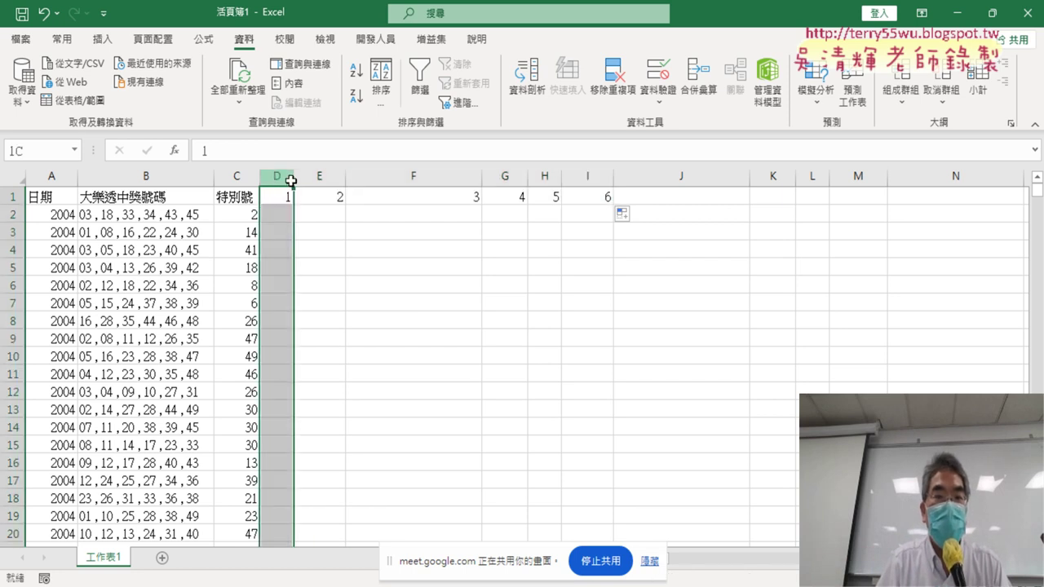
{"action": "left_click_drag", "start_coordinate": [344, 177], "coordinate": [335, 176]}
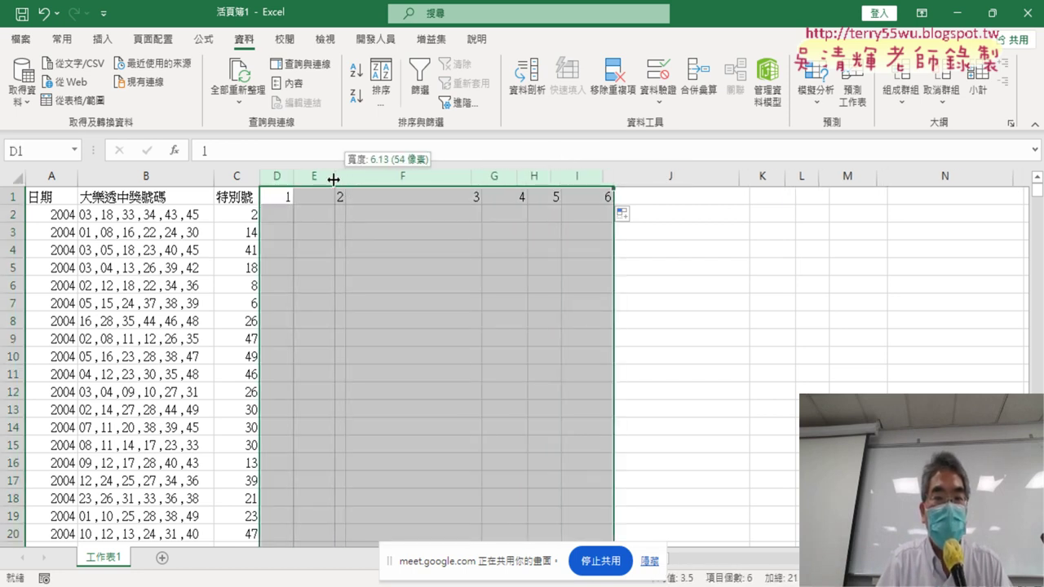
Select the winning-numbers entries B2:B2209
{"action": "left_click", "coordinate": [156, 213]}
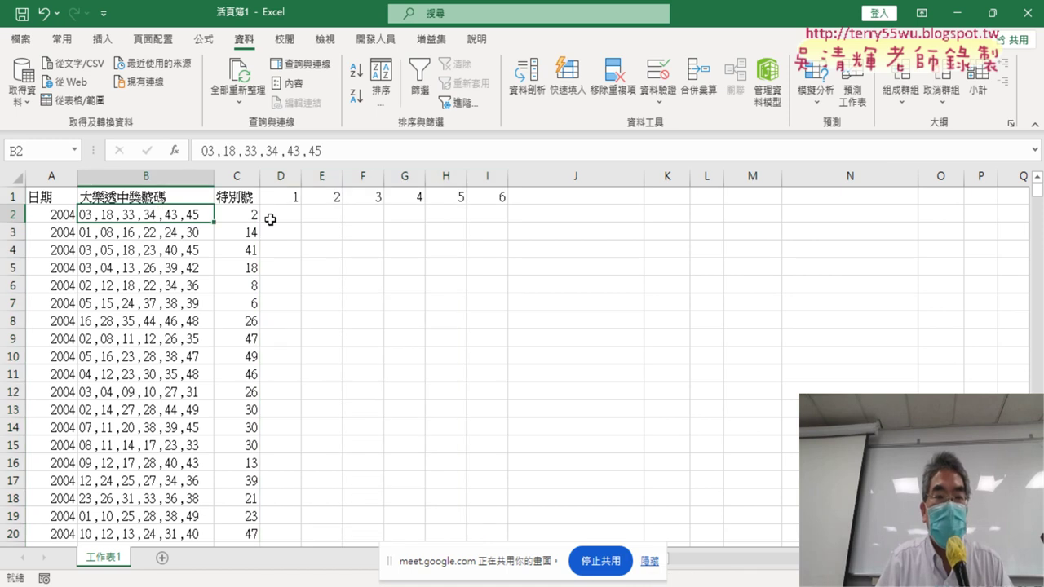
{"action": "left_click_drag", "start_coordinate": [271, 214], "coordinate": [464, 213]}
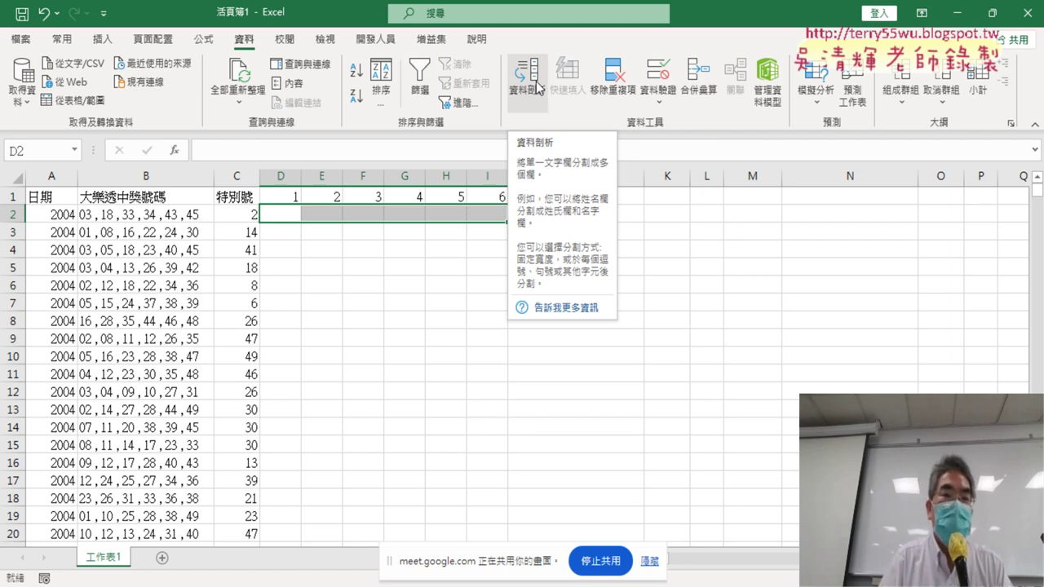
{"action": "left_click", "coordinate": [164, 216]}
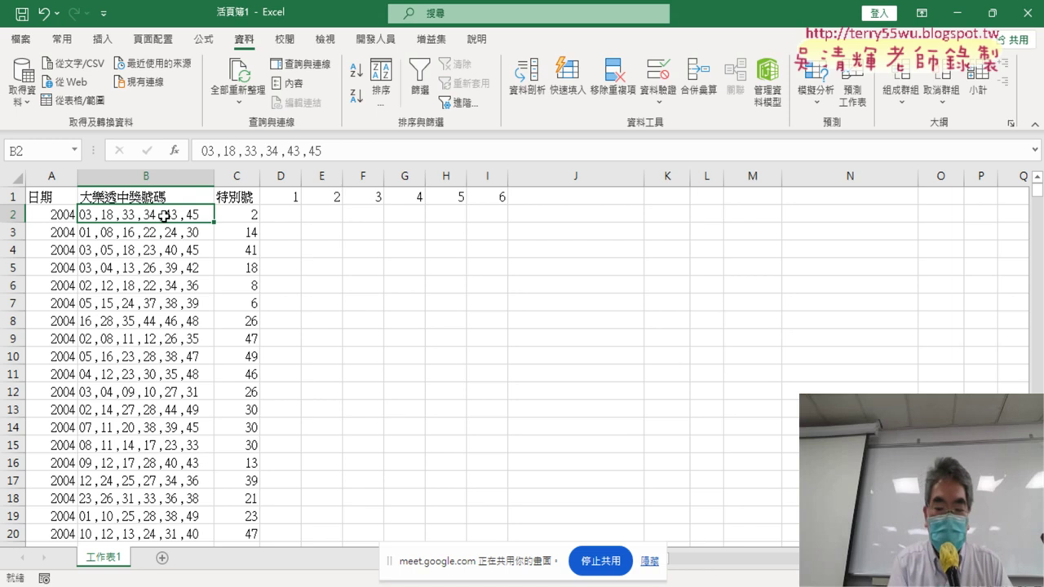
{"action": "key", "text": "ctrl+shift+Down"}
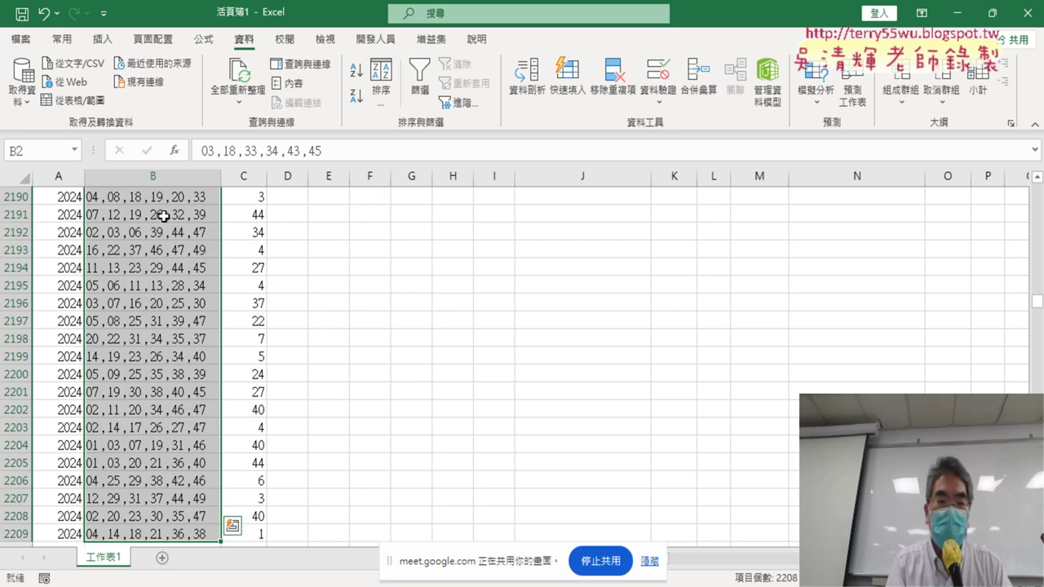
Split column B's numbers at each comma into columns D–I, starting at D2, with Text to Columns
{"action": "left_click_drag", "start_coordinate": [1037, 304], "coordinate": [1036, 190]}
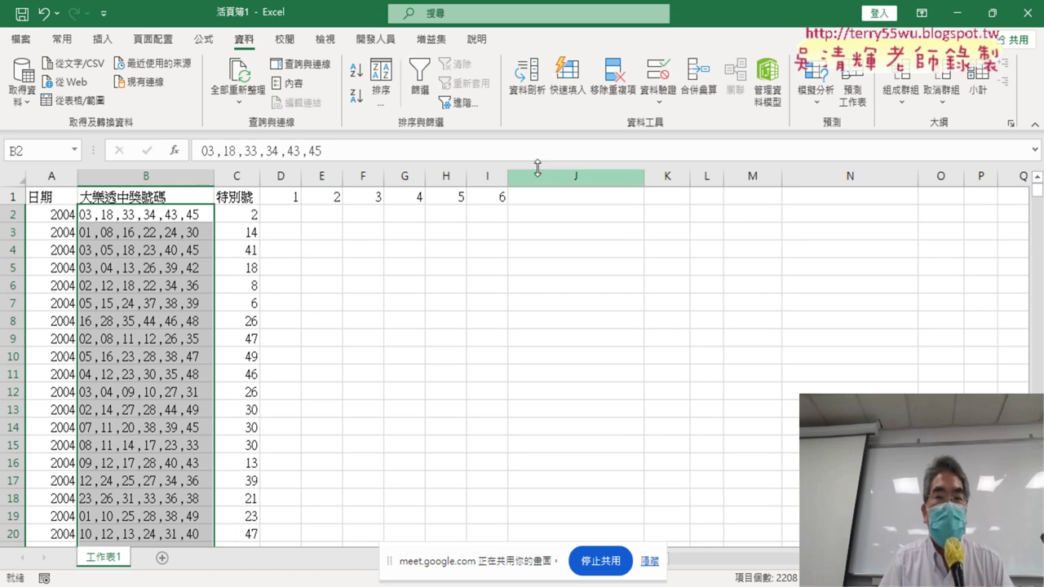
{"action": "left_click", "coordinate": [530, 90]}
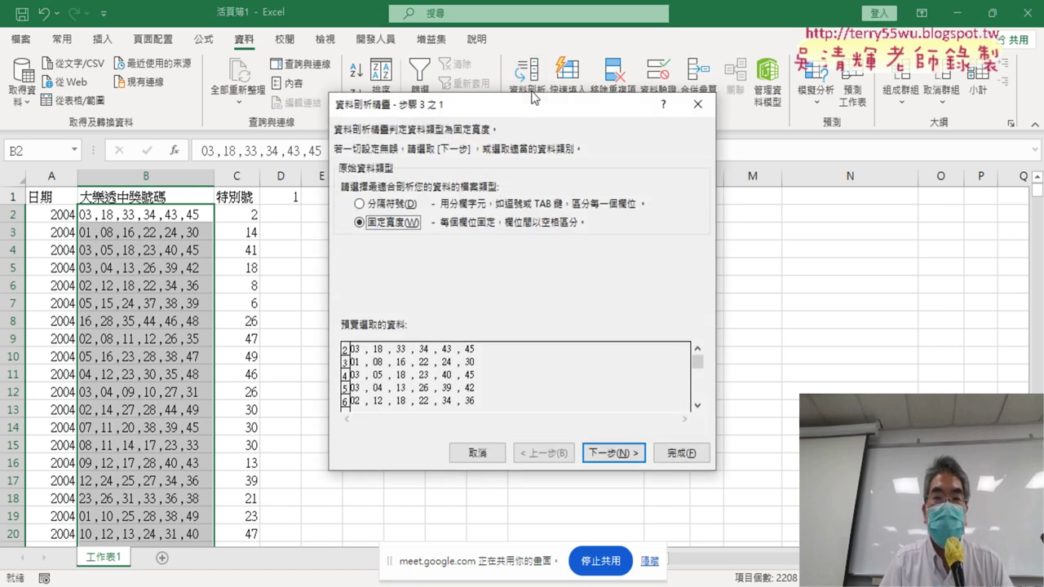
{"action": "left_click", "coordinate": [397, 207]}
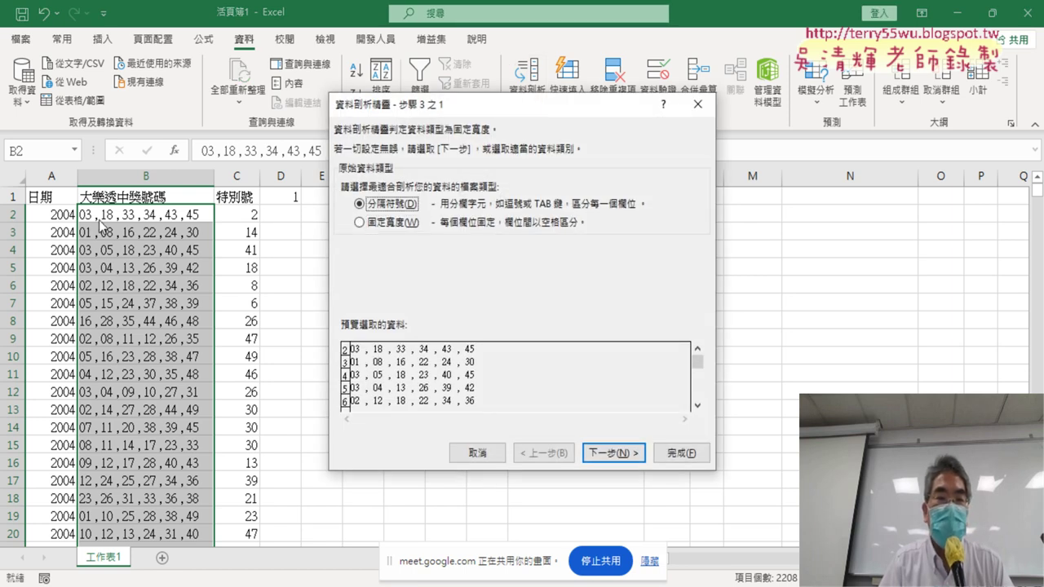
{"action": "left_click", "coordinate": [619, 451]}
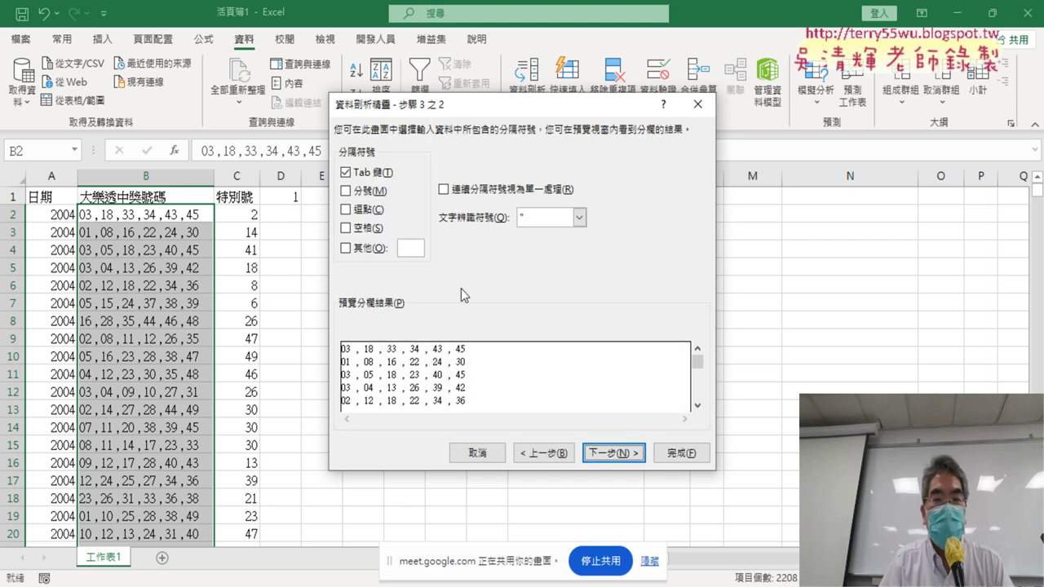
{"action": "left_click", "coordinate": [346, 210]}
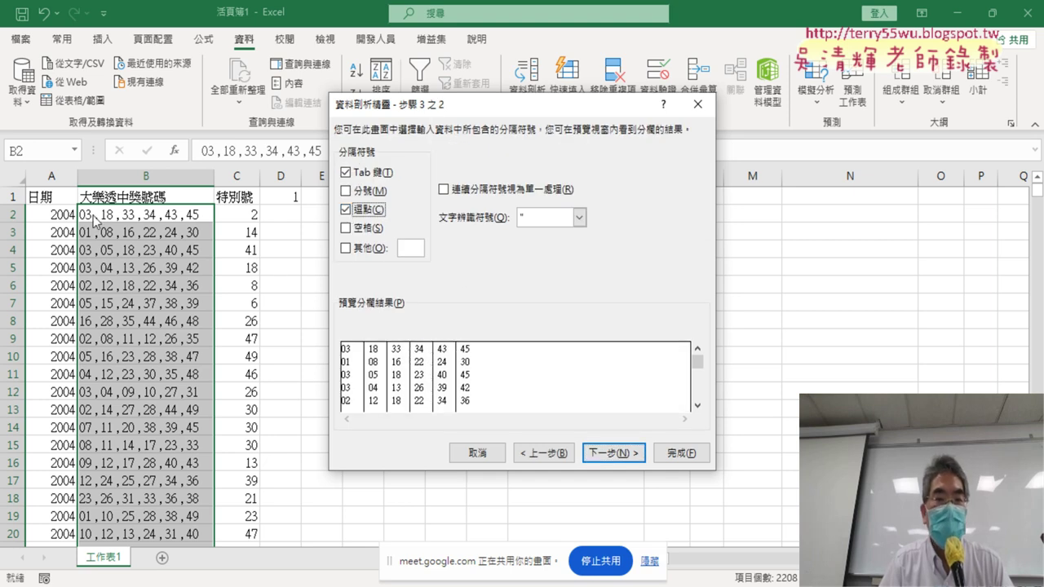
{"action": "left_click", "coordinate": [617, 454]}
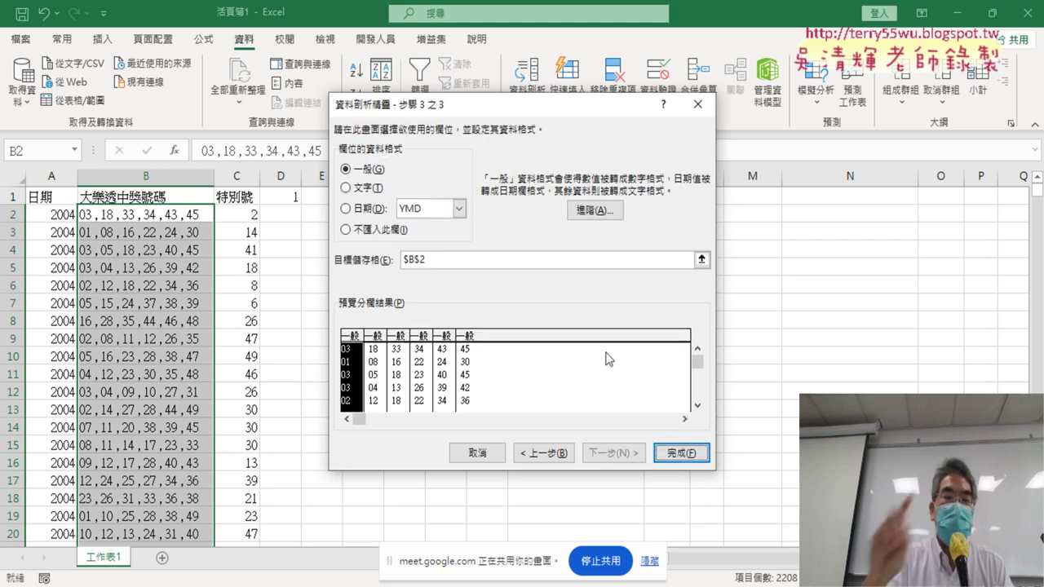
{"action": "left_click", "coordinate": [429, 261]}
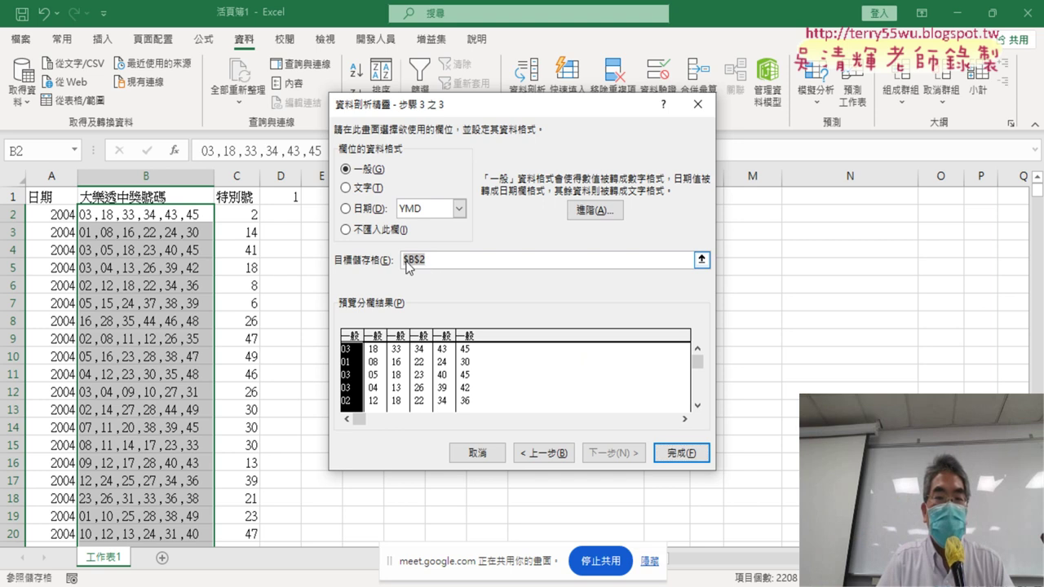
{"action": "left_click_drag", "start_coordinate": [497, 106], "coordinate": [629, 84]}
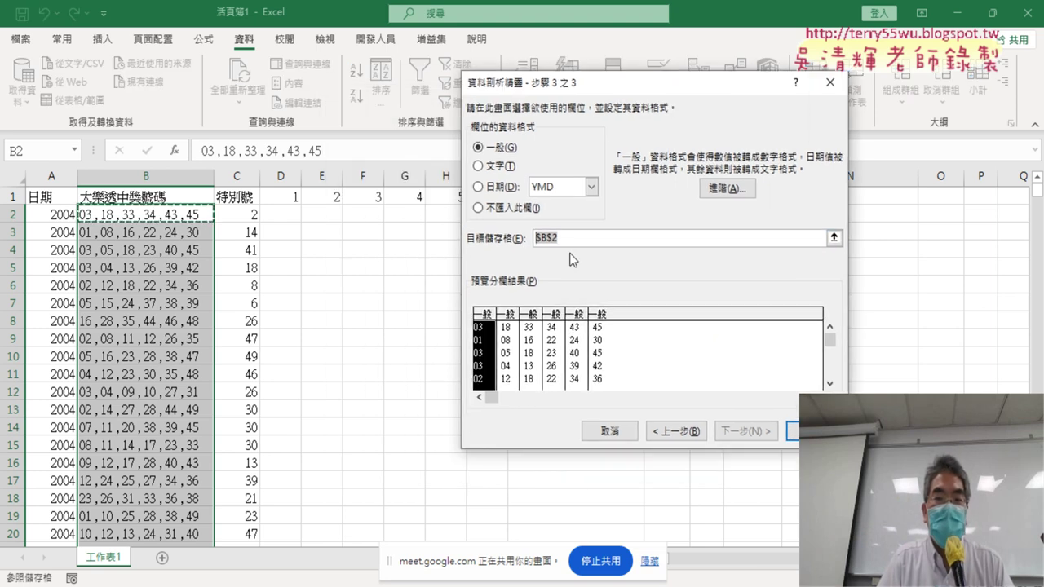
{"action": "left_click", "coordinate": [155, 215]}
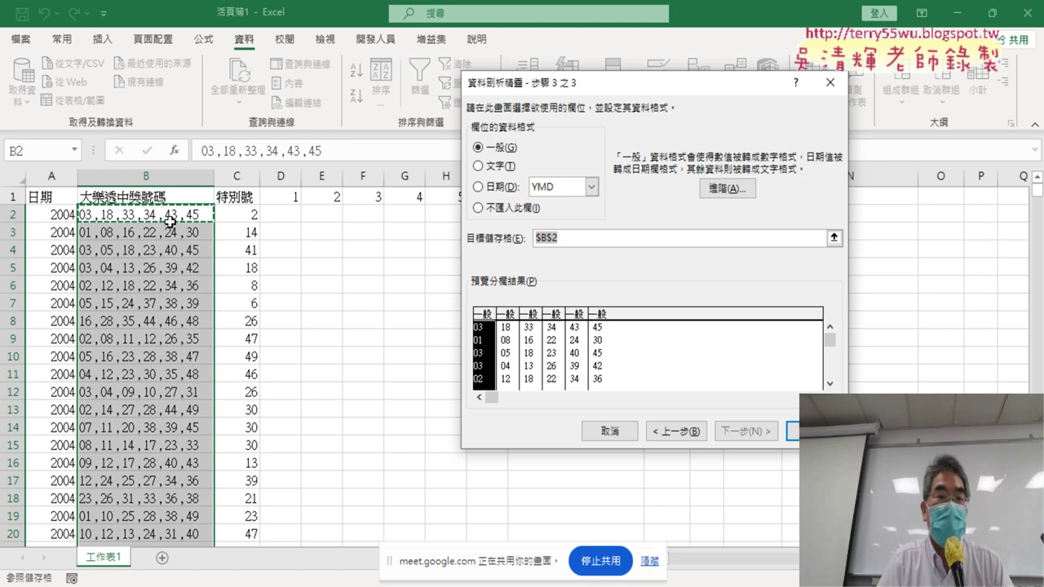
{"action": "left_click", "coordinate": [290, 215]}
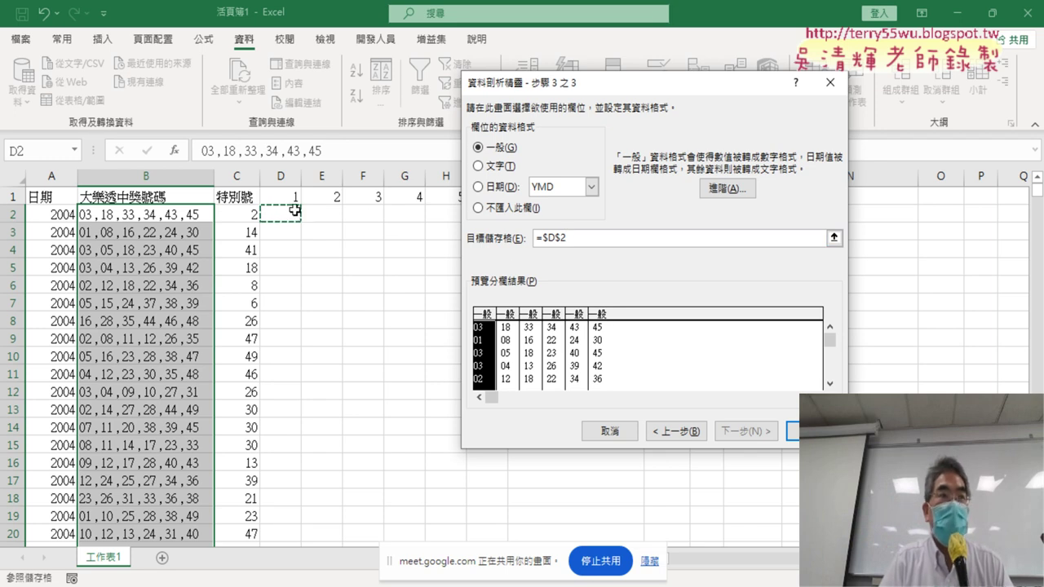
{"action": "left_click", "coordinate": [791, 431]}
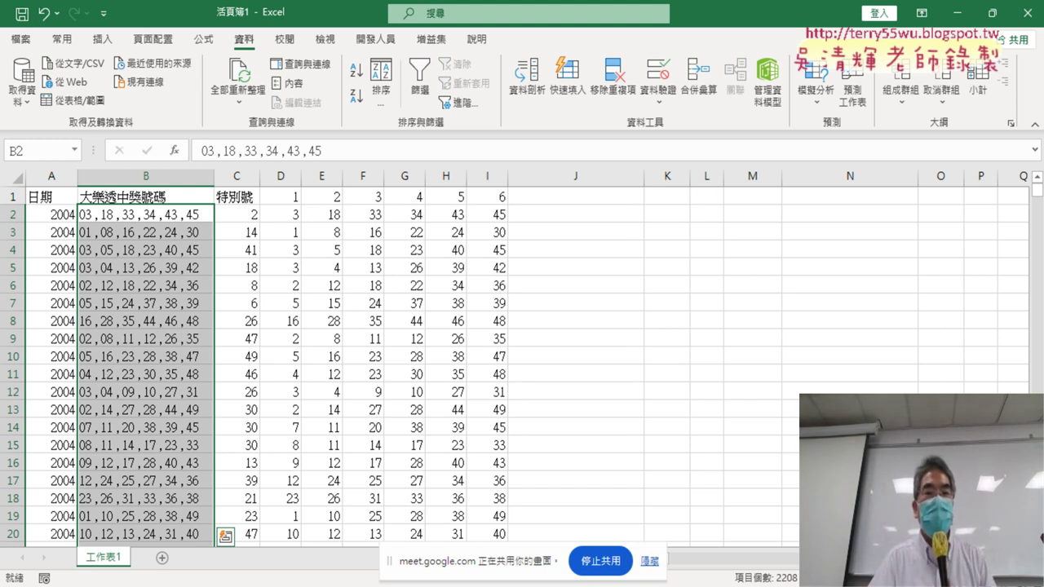
Delete the combined winning-numbers column B, then select the seven numbers in B2:H2
{"action": "key", "text": "Escape"}
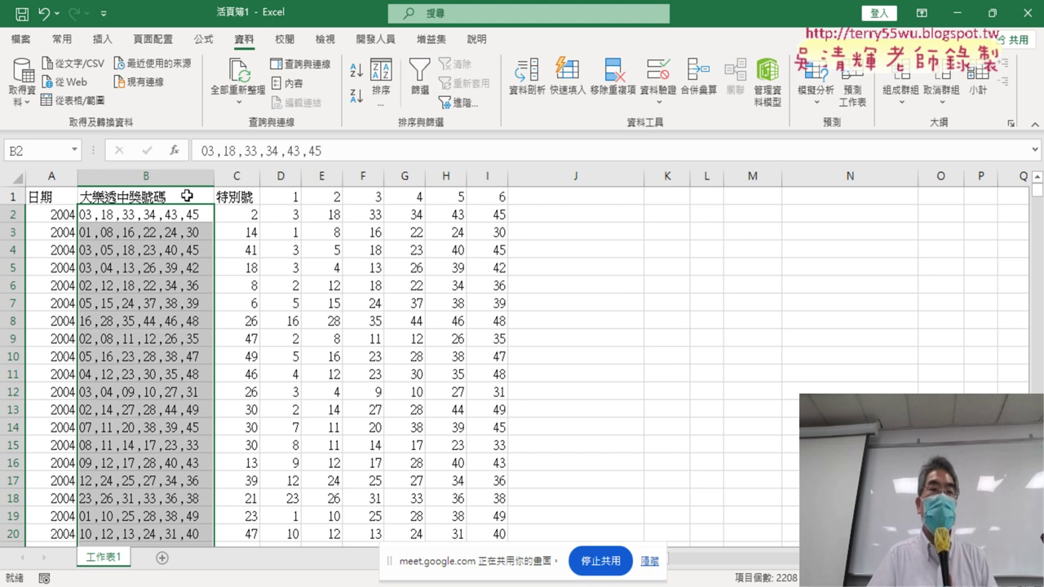
{"action": "left_click", "coordinate": [163, 179]}
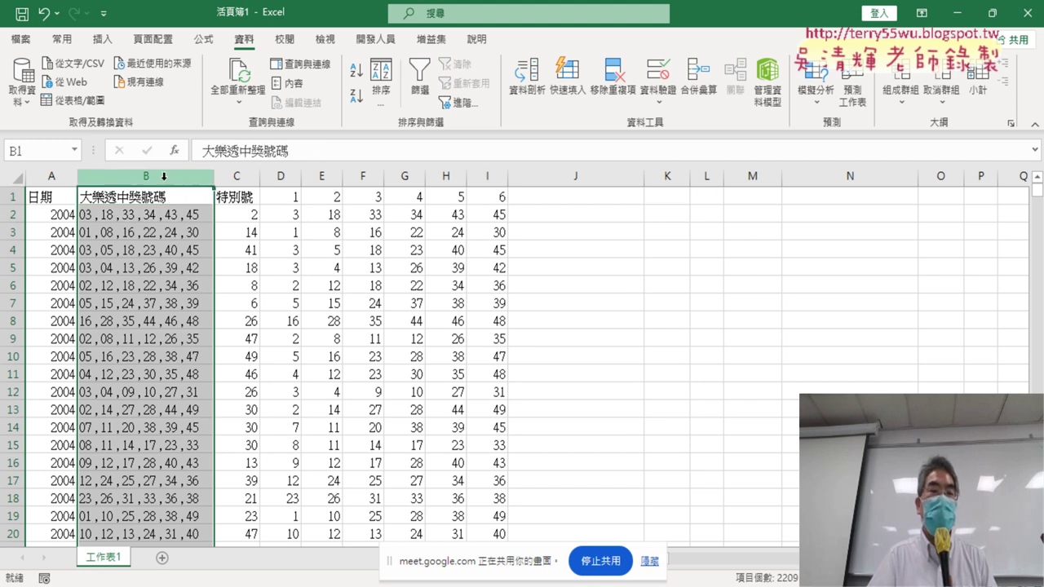
{"action": "right_click", "coordinate": [132, 263]}
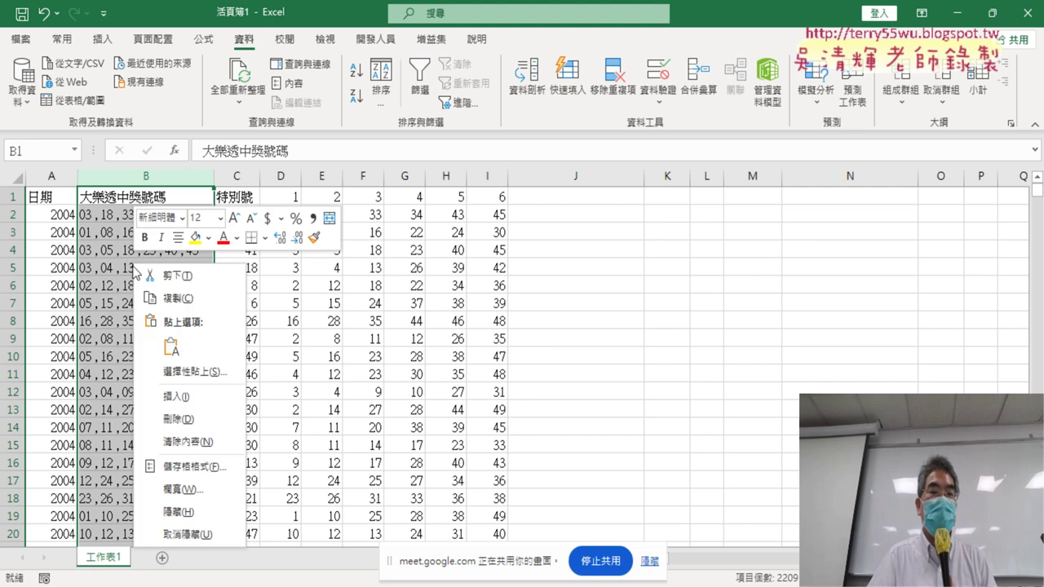
{"action": "left_click", "coordinate": [170, 419]}
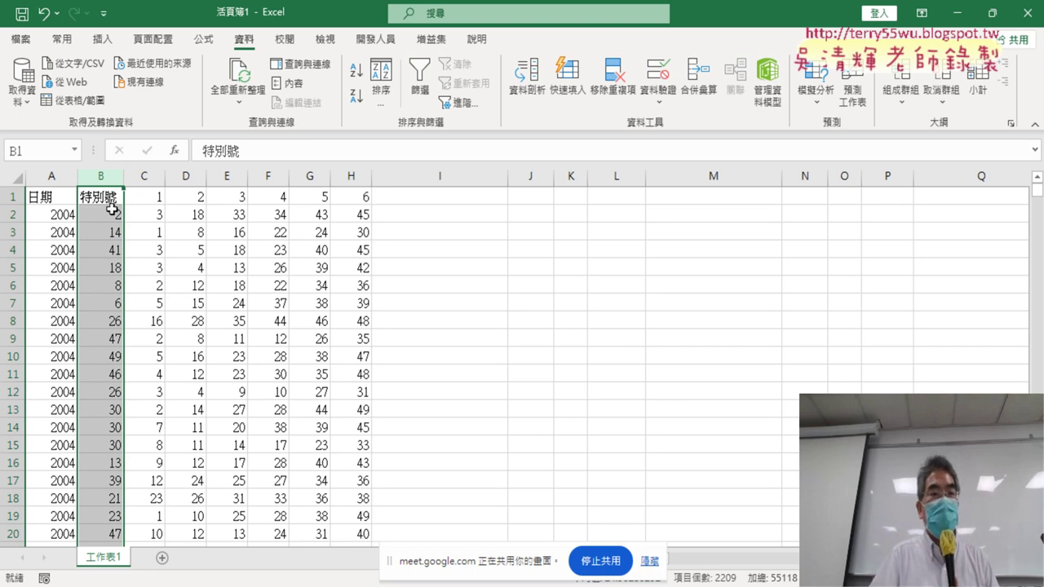
{"action": "left_click_drag", "start_coordinate": [111, 214], "coordinate": [357, 213]}
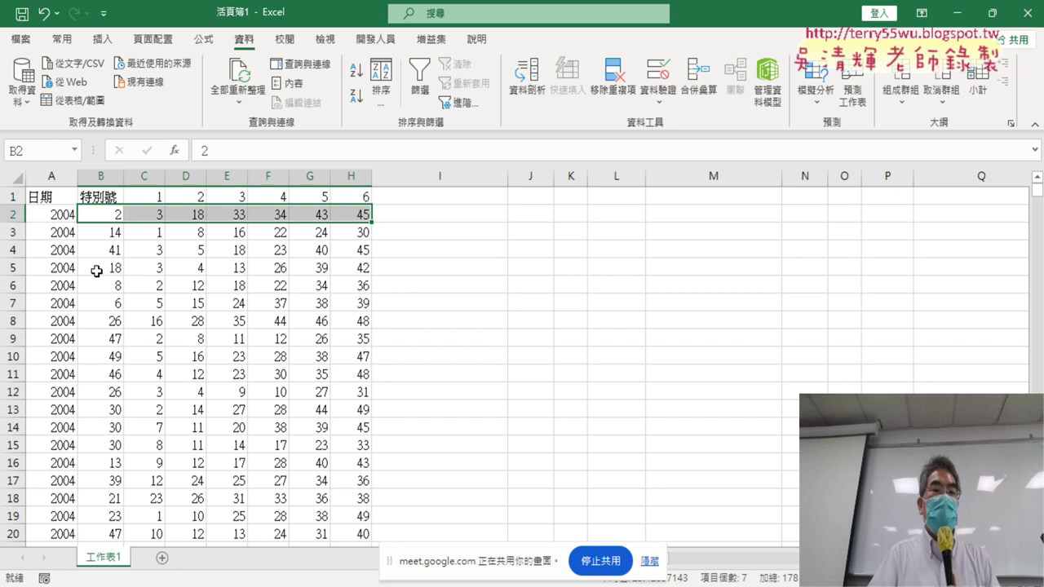
Add the new sheet 工作表2 and enter the header 號碼 in A1
{"action": "left_click", "coordinate": [163, 558]}
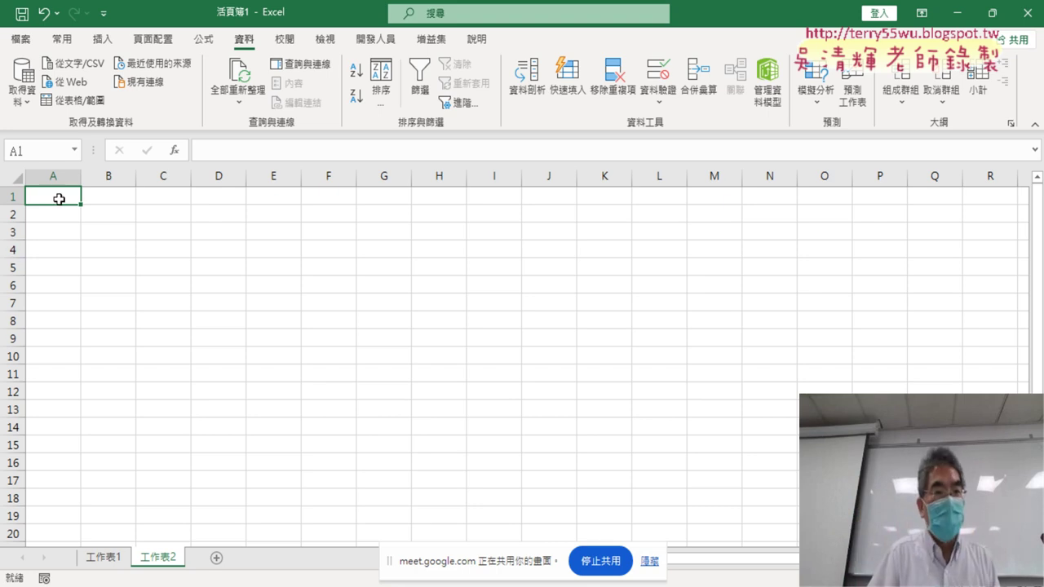
{"action": "type", "text": "ma"}
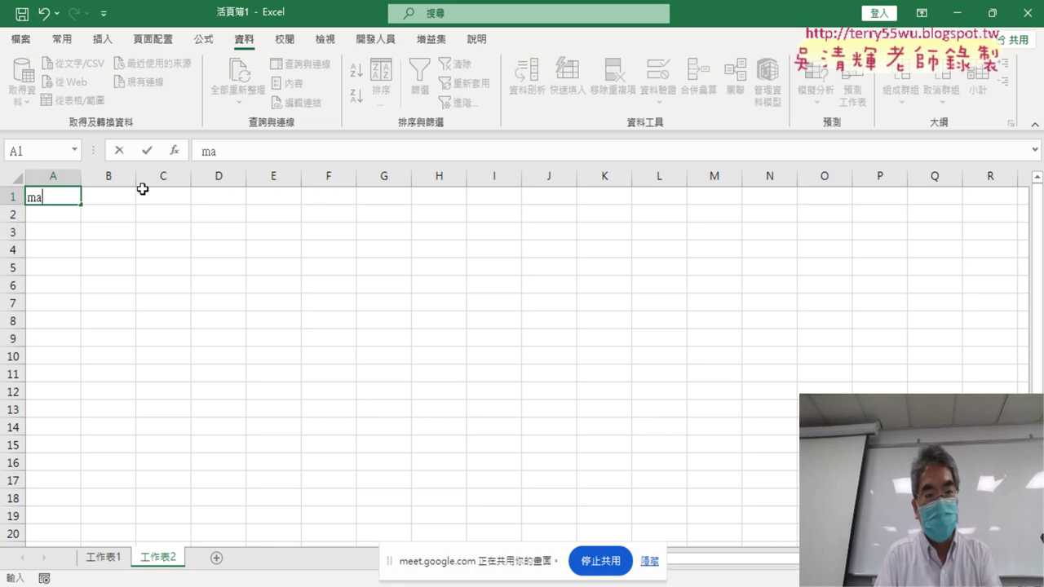
{"action": "key", "text": "BackSpace"}
{"action": "key", "text": "BackSpace"}
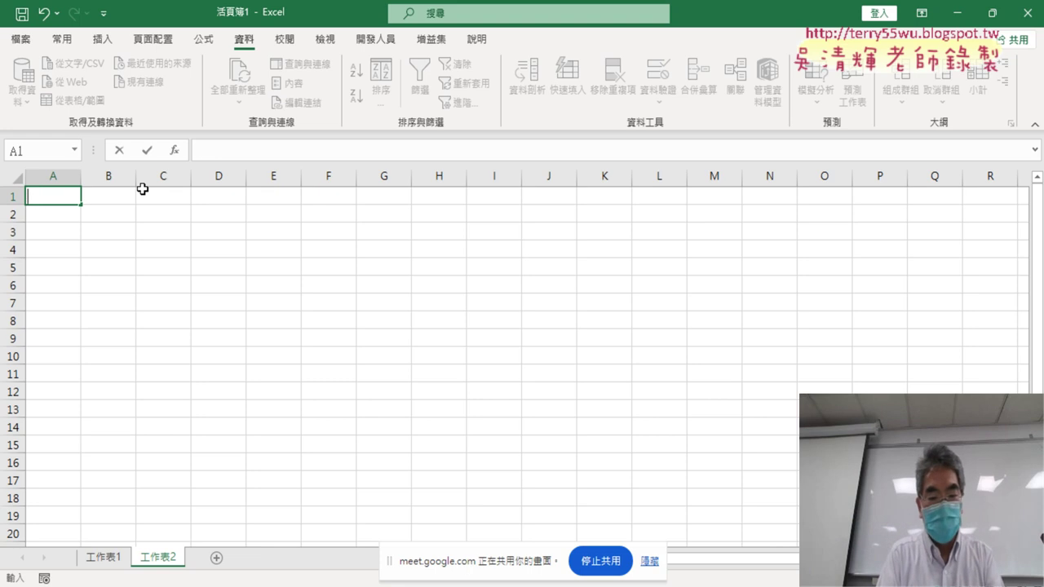
{"action": "type", "text": "ㄘ"}
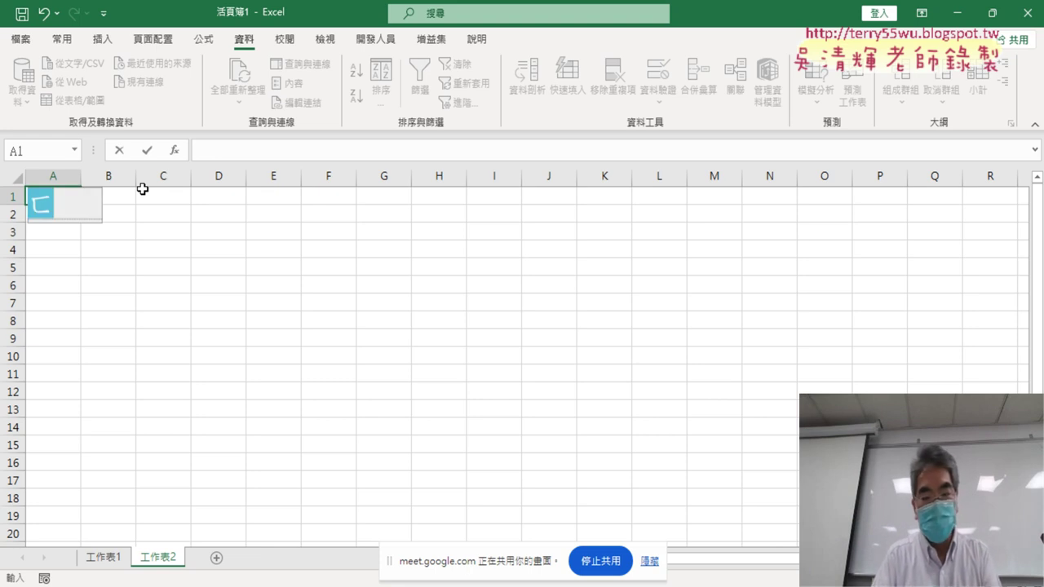
{"action": "key", "text": "BackSpace"}
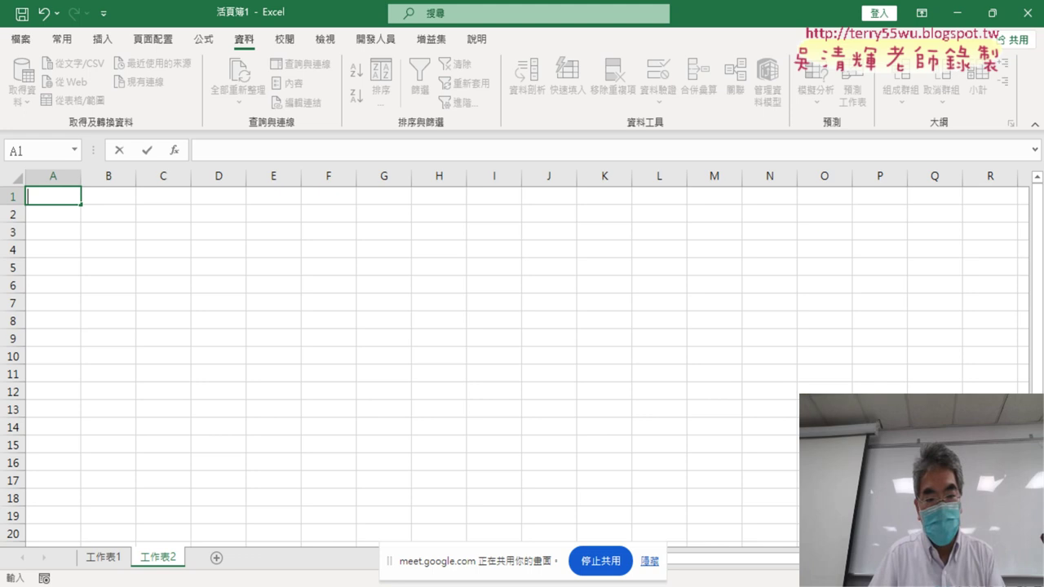
{"action": "key", "text": "super+alt+d"}
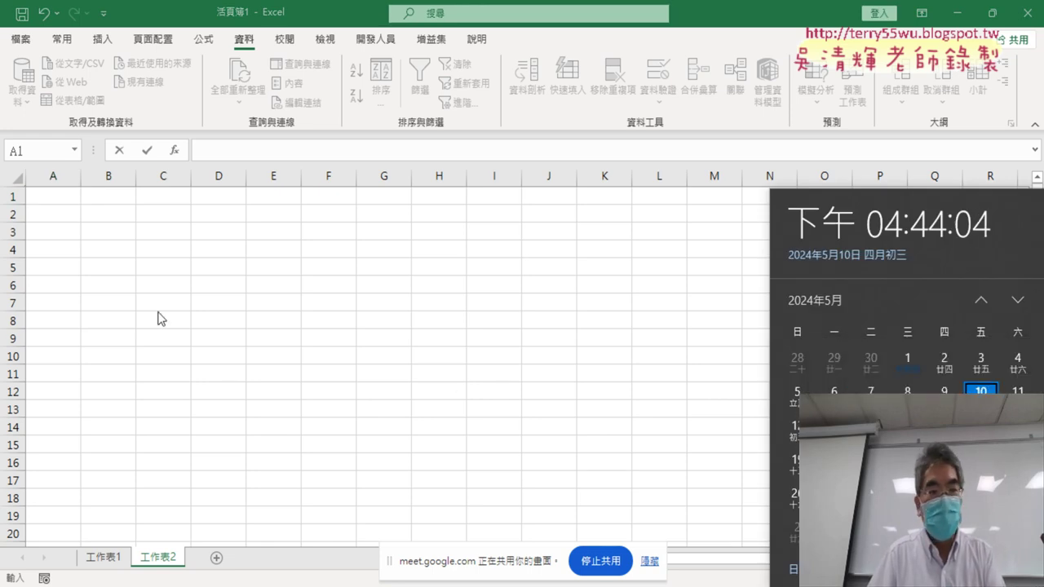
{"action": "left_click", "coordinate": [64, 202]}
{"action": "type", "text": "b"}
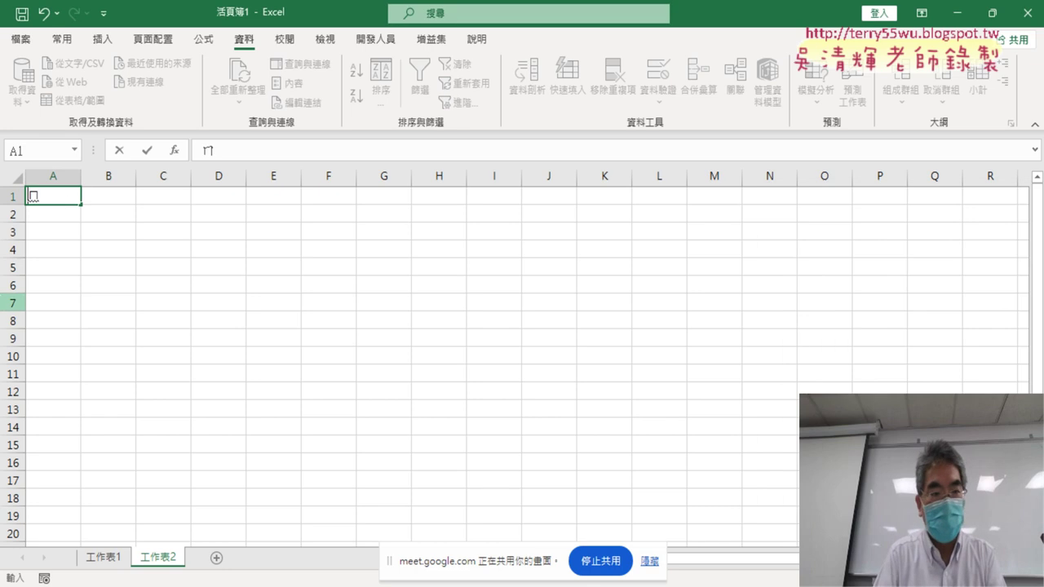
{"action": "type", "text": "cl4a8"}
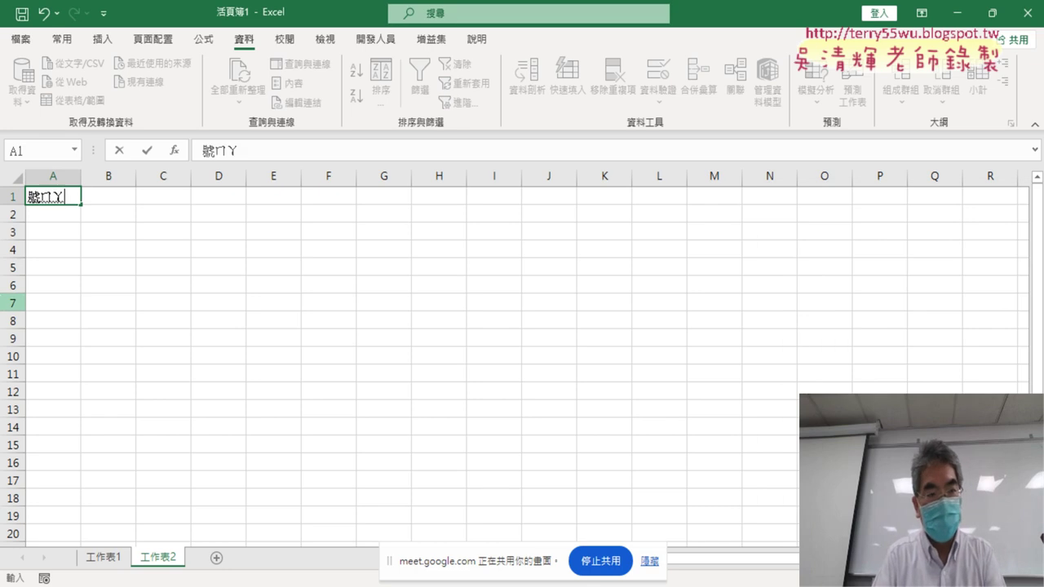
{"action": "type", "text": "3"}
{"action": "key", "text": "Tab"}
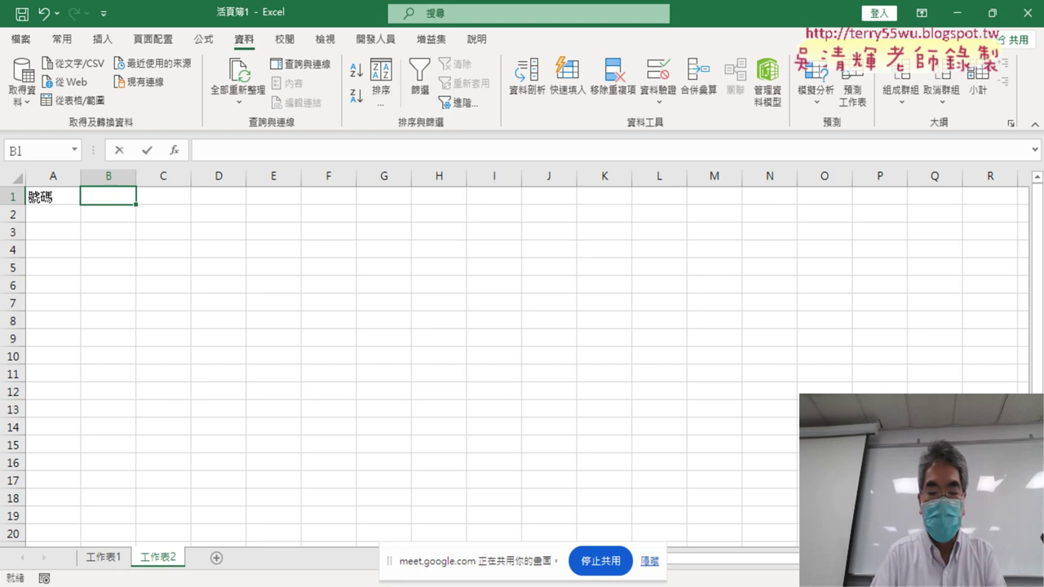
Enter the headers 數量, 排名 and 前七名 in B1:D1
{"action": "type", "text": "gj4xu;4"}
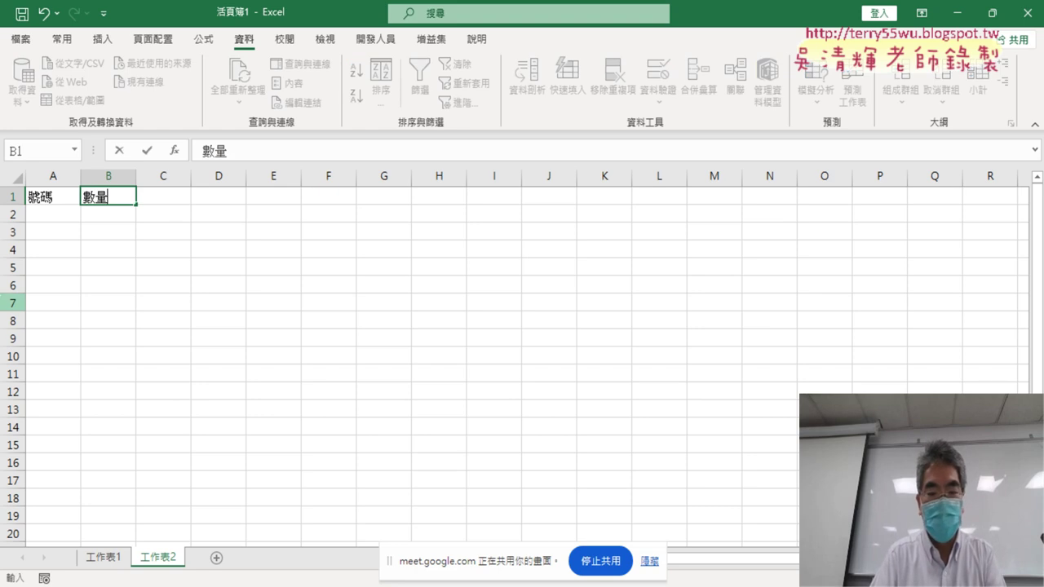
{"action": "key", "text": "Tab"}
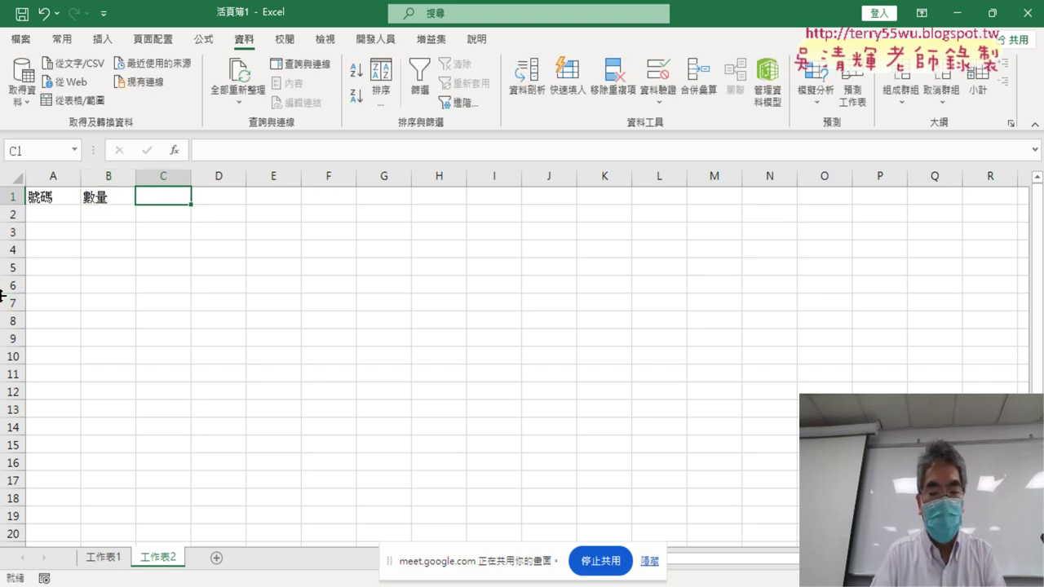
{"action": "type", "text": "q96au/6"}
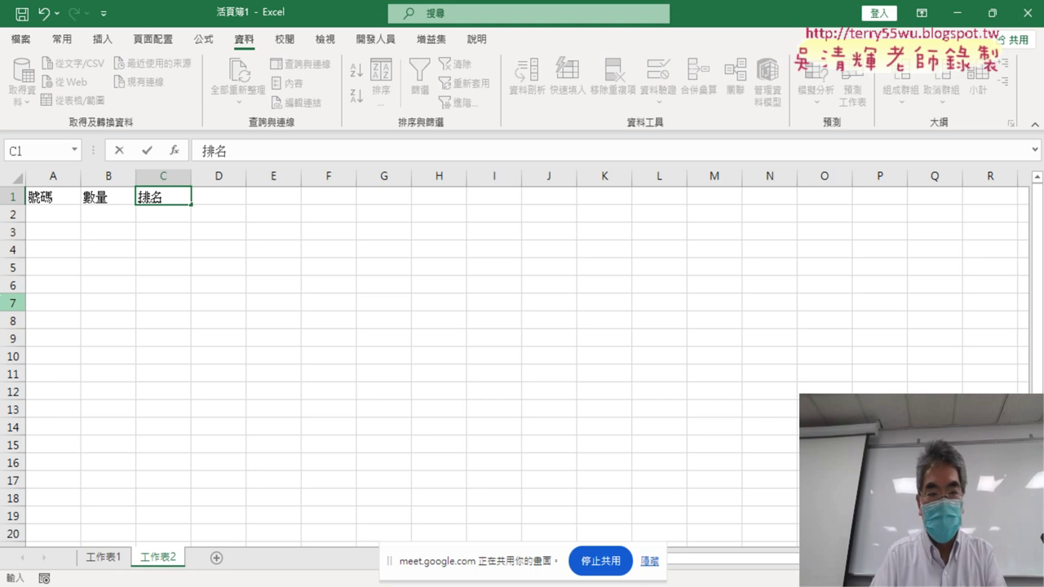
{"action": "key", "text": "Tab"}
{"action": "type", "text": "f"}
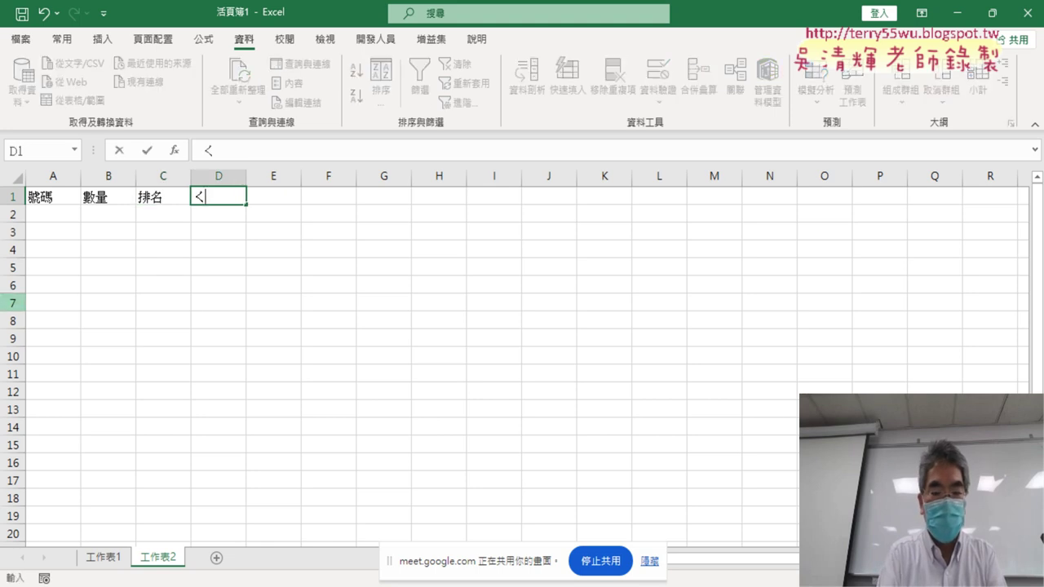
{"action": "type", "text": "u06fu6"}
{"action": "key", "text": "Return"}
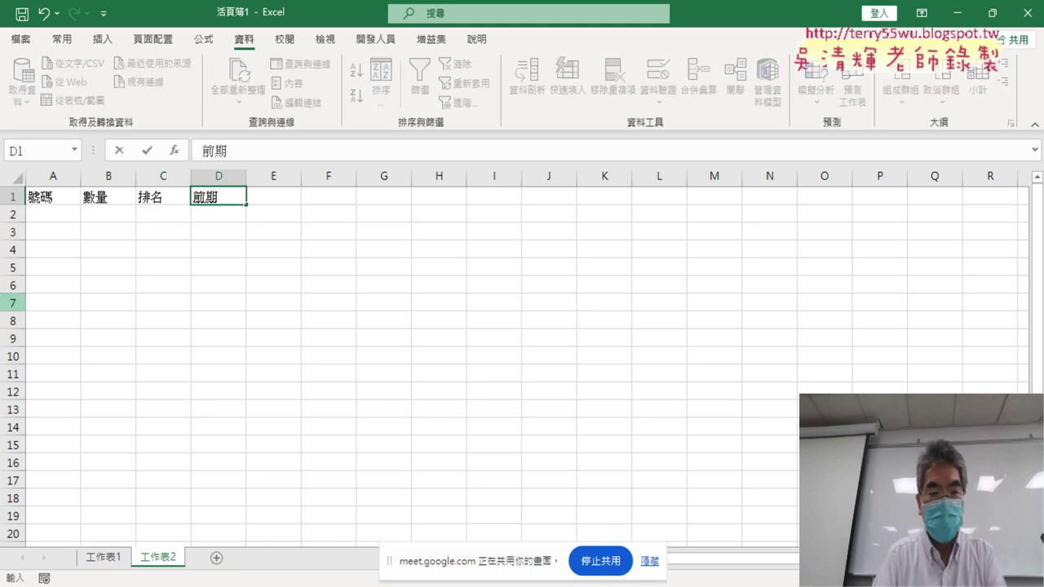
{"action": "type", "text": "au"}
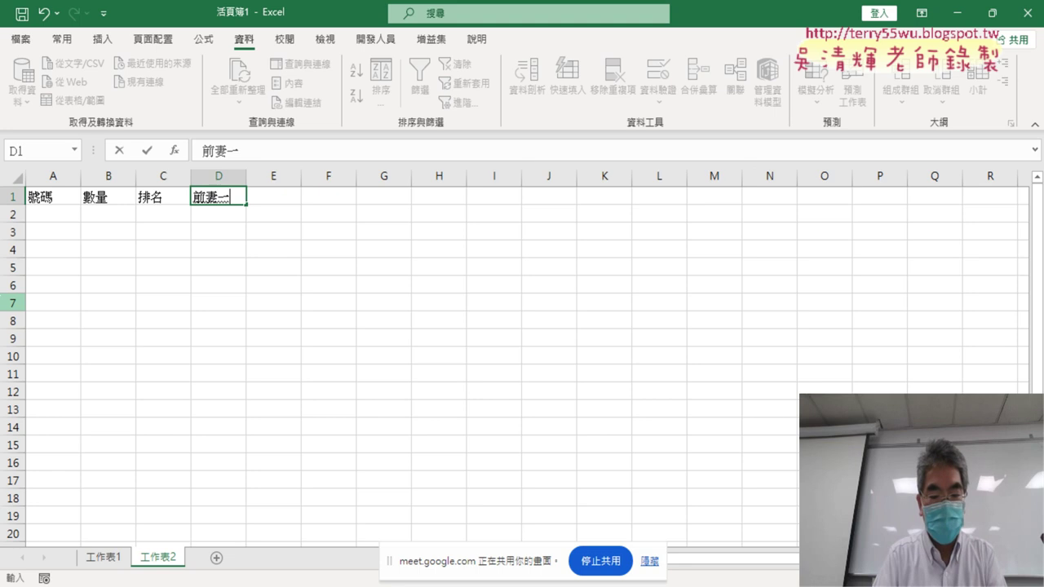
{"action": "type", "text": "/6"}
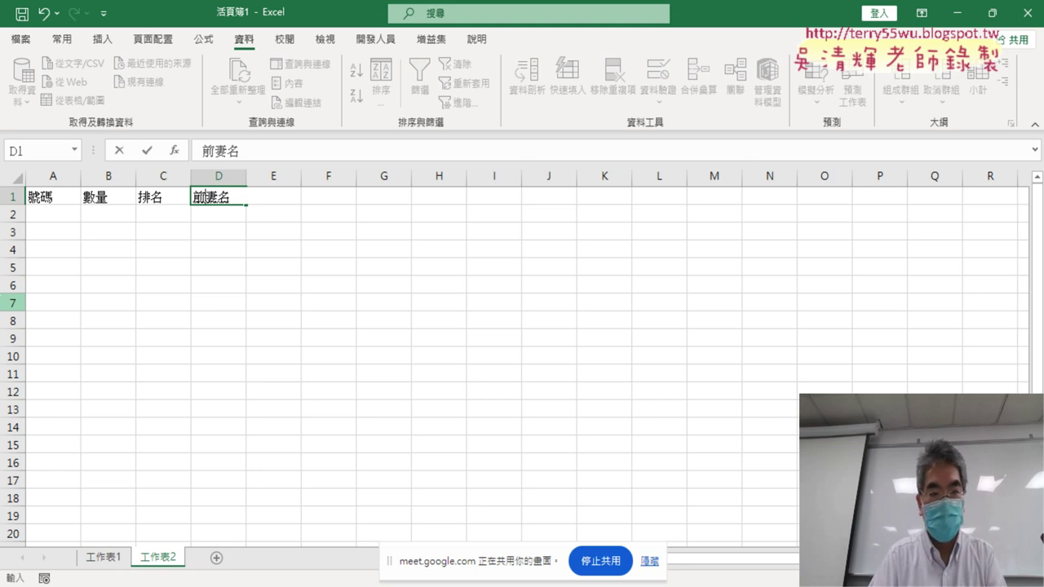
{"action": "key", "text": "Down"}
{"action": "key", "text": "Down"}
{"action": "key", "text": "Return"}
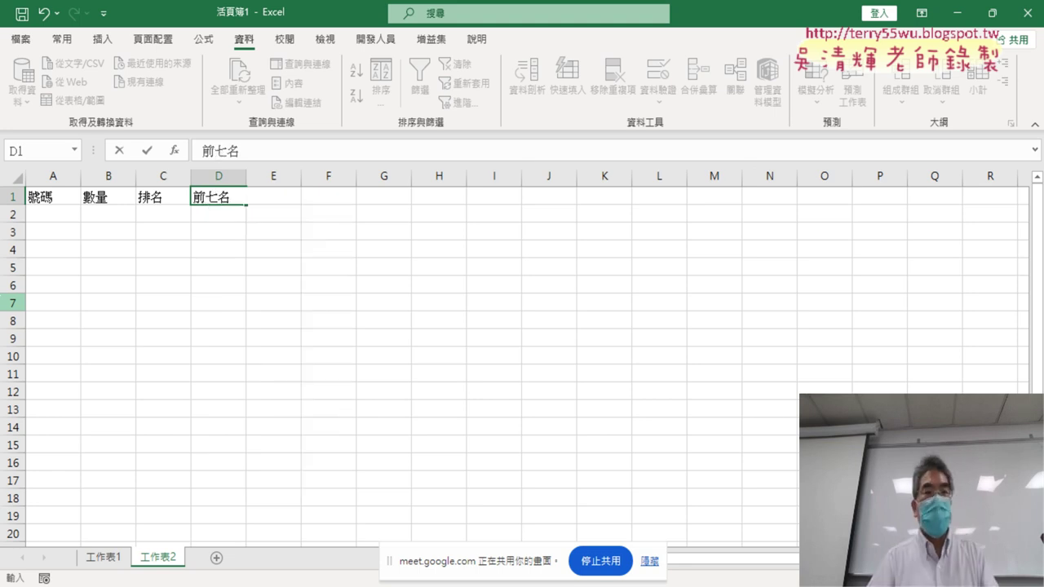
Fill A2:A50 with the numbers 1 to 49 and select B2
{"action": "key", "text": "Return"}
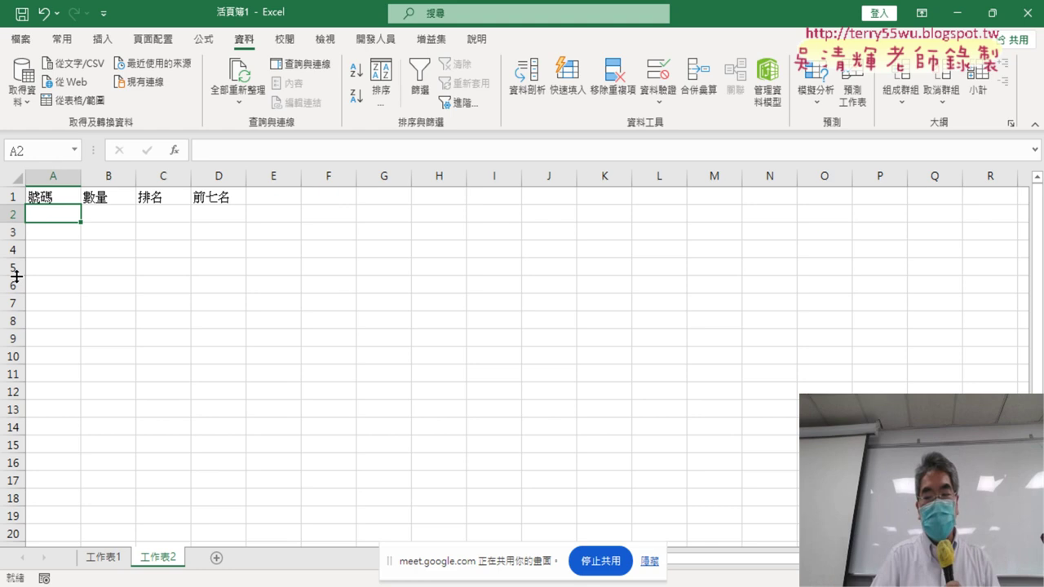
{"action": "type", "text": "1"}
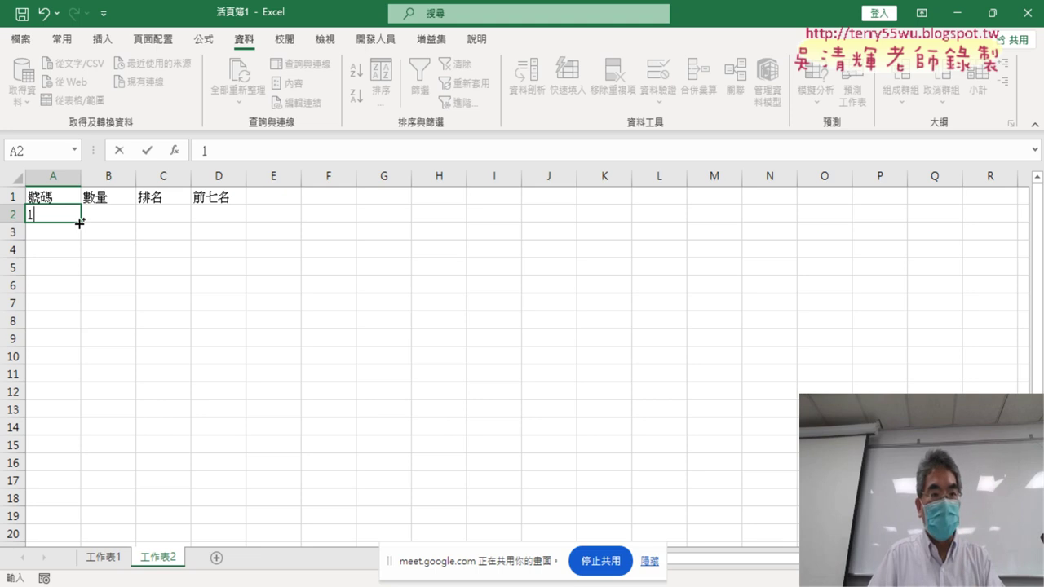
{"action": "left_click_drag", "start_coordinate": [79, 223], "coordinate": [102, 565]}
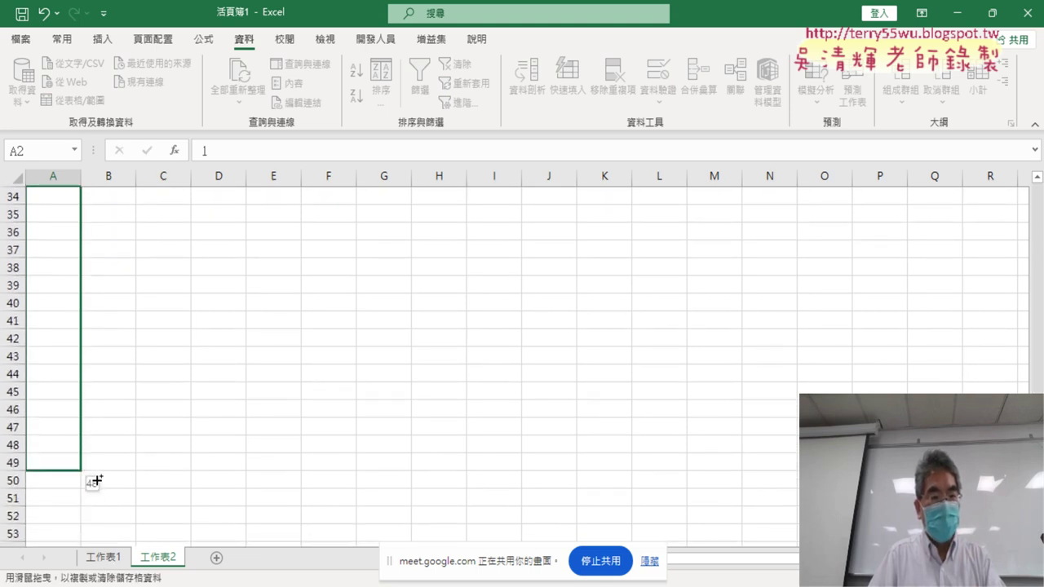
{"action": "left_click_drag", "start_coordinate": [102, 566], "coordinate": [97, 492]}
{"action": "scroll", "coordinate": [182, 447], "scroll_direction": "up", "scroll_amount": 4}
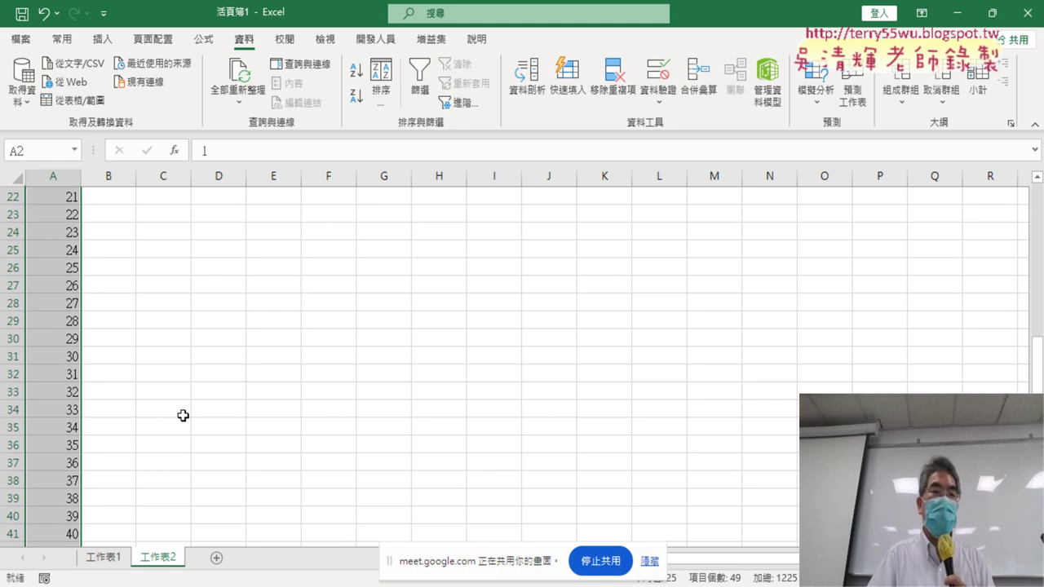
{"action": "scroll", "coordinate": [184, 424], "scroll_direction": "up", "scroll_amount": 7}
{"action": "left_click", "coordinate": [109, 214]}
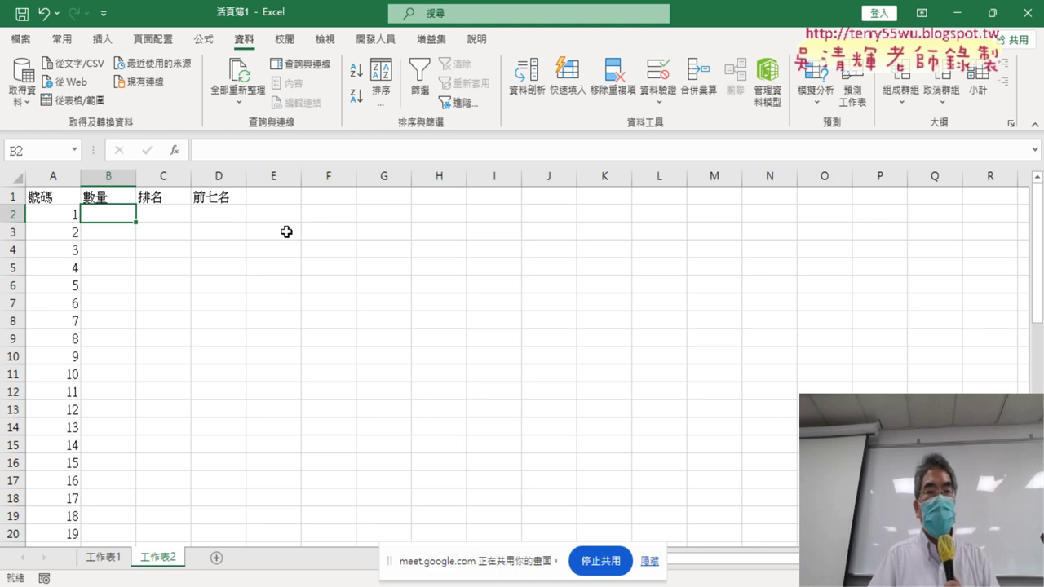
Insert COUNTIF from the 統計 category into cell B2
{"action": "left_click", "coordinate": [175, 151]}
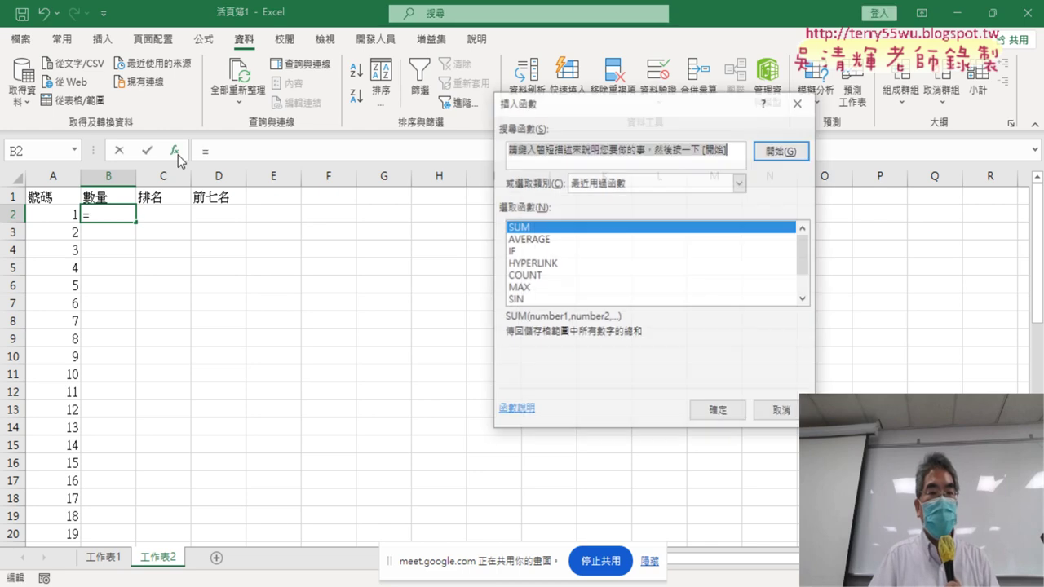
{"action": "left_click", "coordinate": [617, 182]}
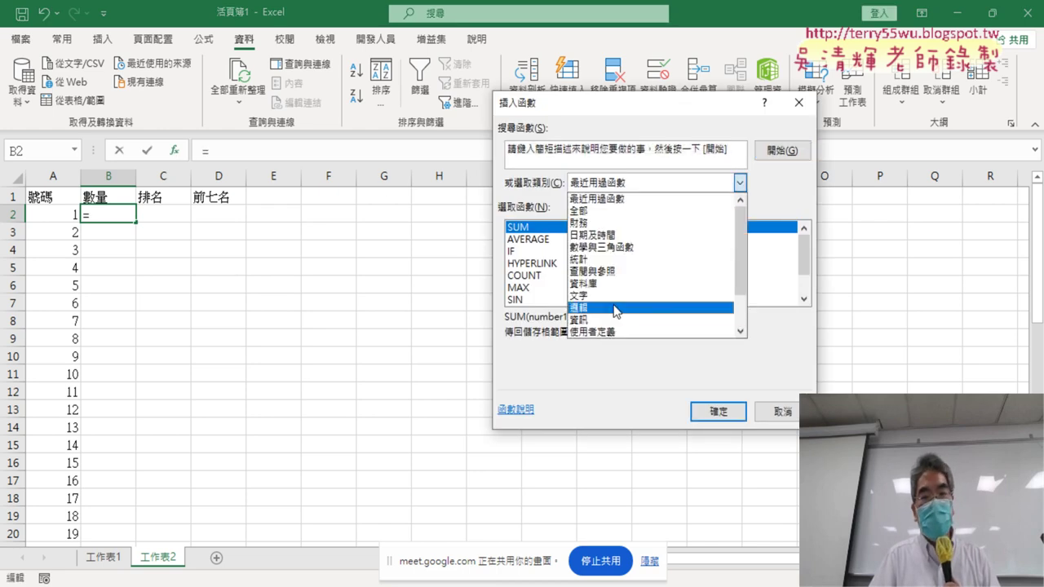
{"action": "left_click", "coordinate": [604, 258]}
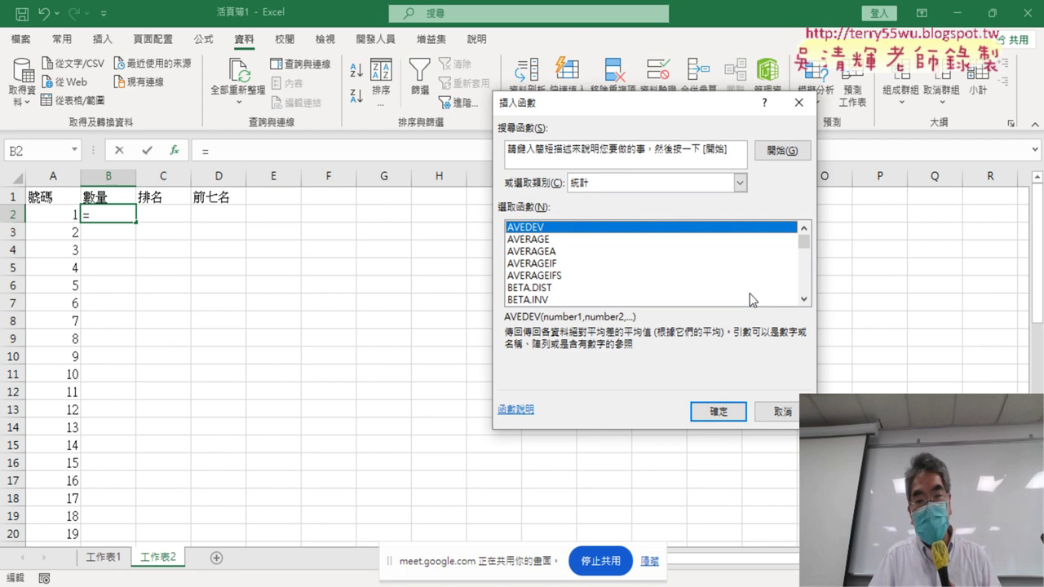
{"action": "left_click", "coordinate": [801, 301]}
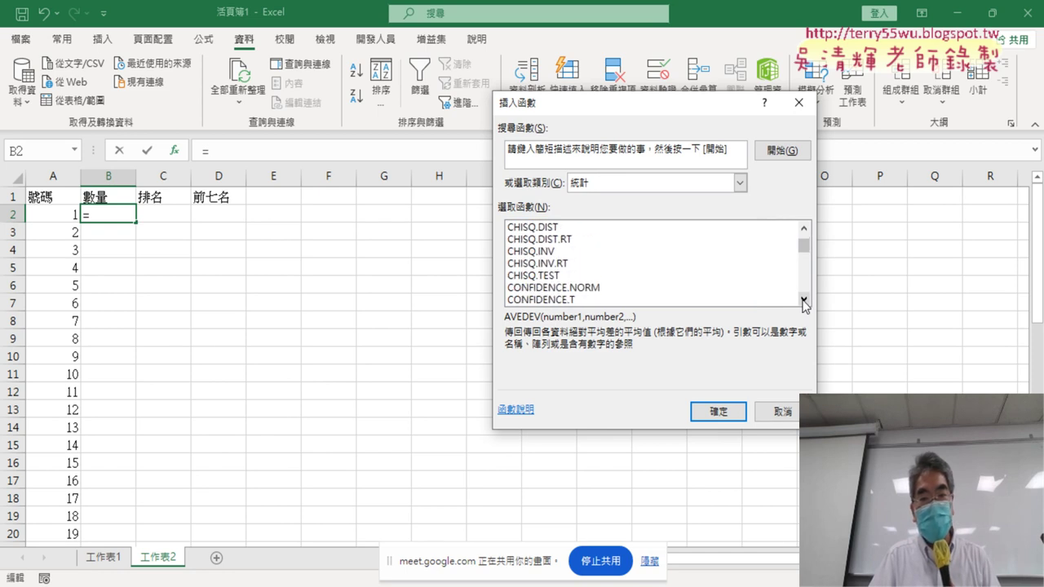
{"action": "left_click", "coordinate": [573, 289]}
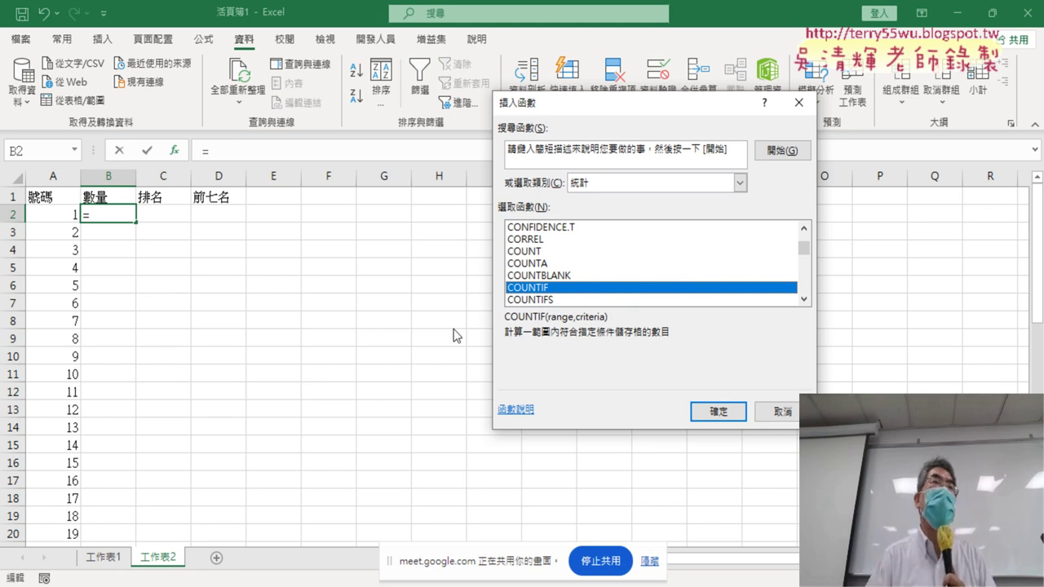
{"action": "left_click", "coordinate": [718, 414]}
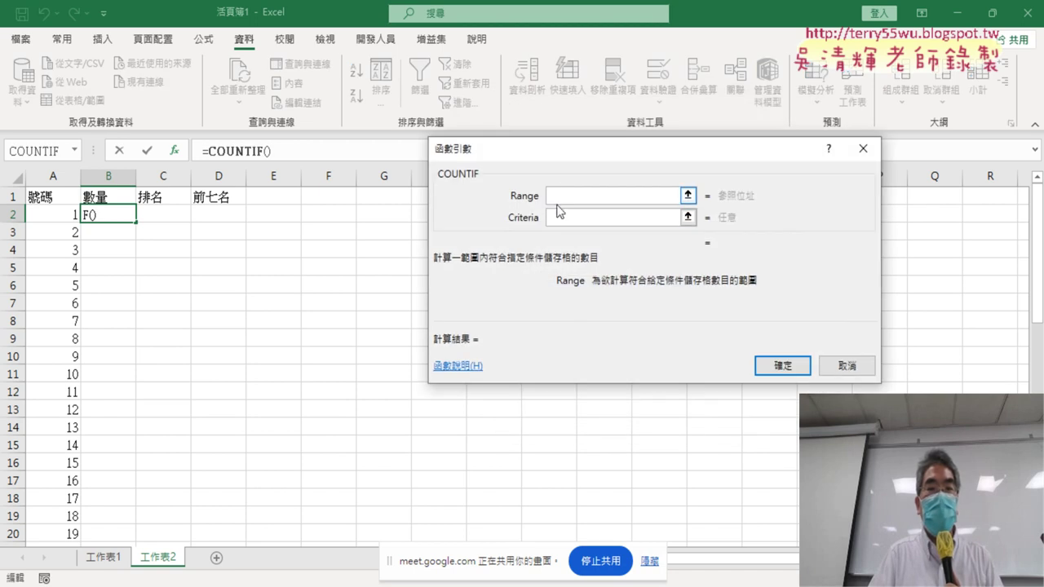
Set COUNTIF's range to 工作表1!B2:H2209 and its criteria to A2
{"action": "left_click", "coordinate": [102, 562]}
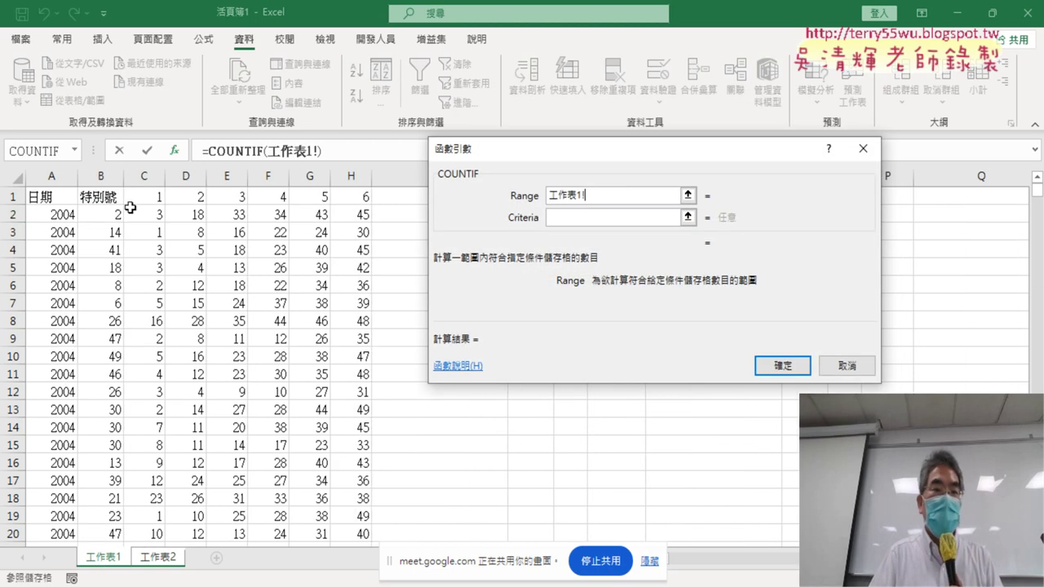
{"action": "left_click", "coordinate": [106, 215]}
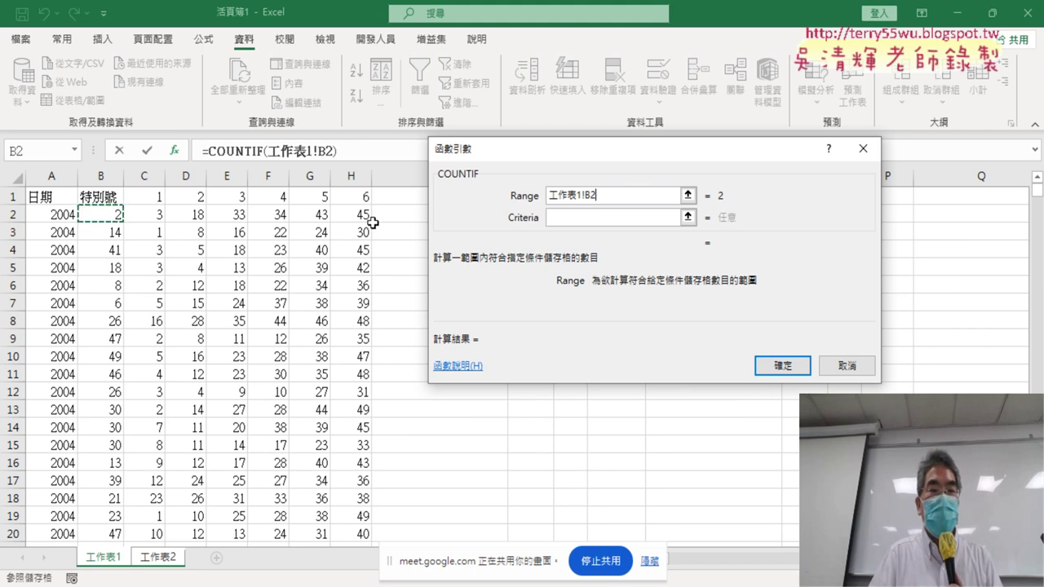
{"action": "left_click", "coordinate": [492, 149]}
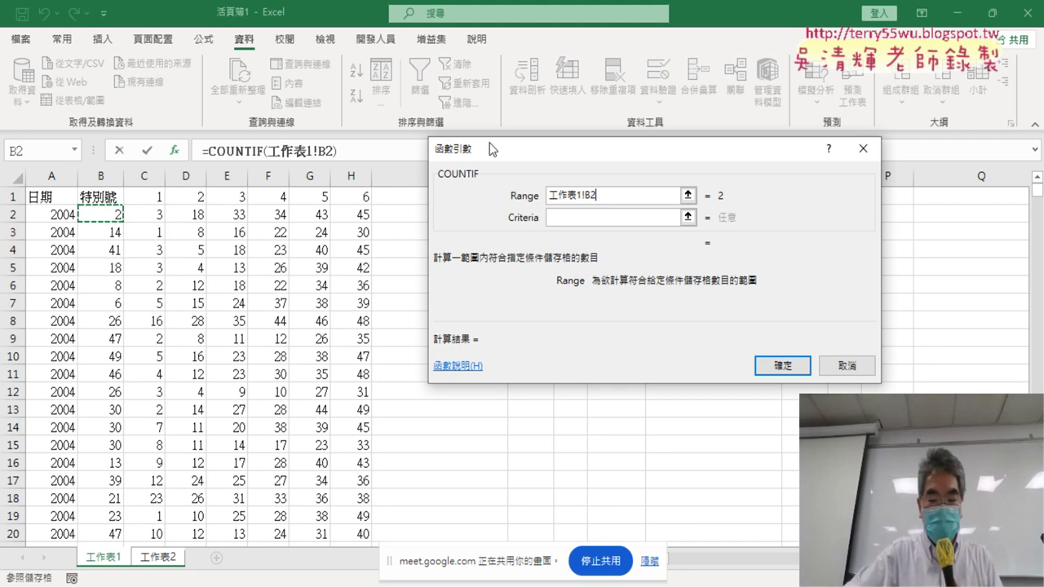
{"action": "key", "text": "ctrl+shift+Right"}
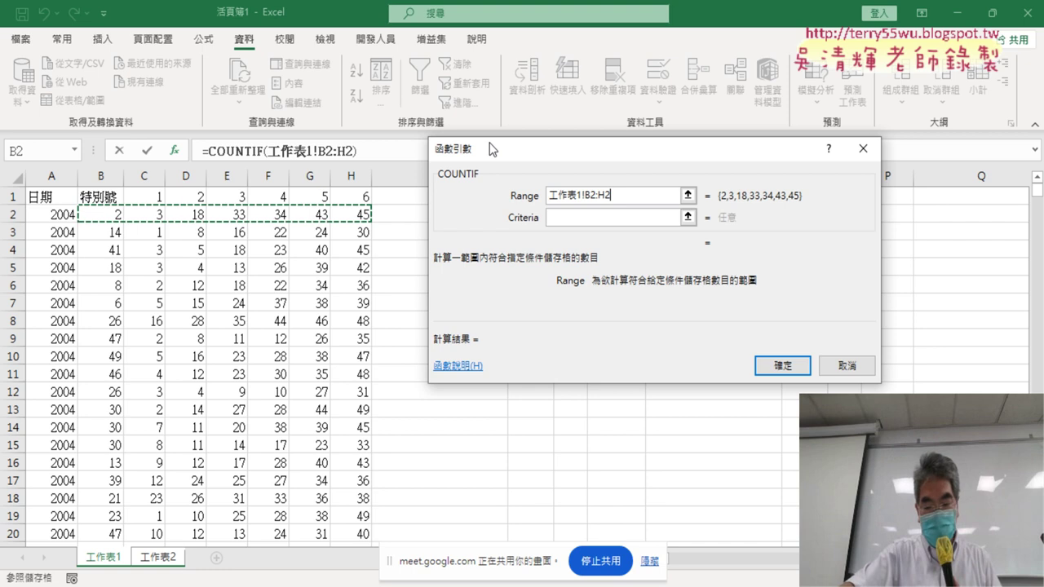
{"action": "key", "text": "ctrl+shift+Down"}
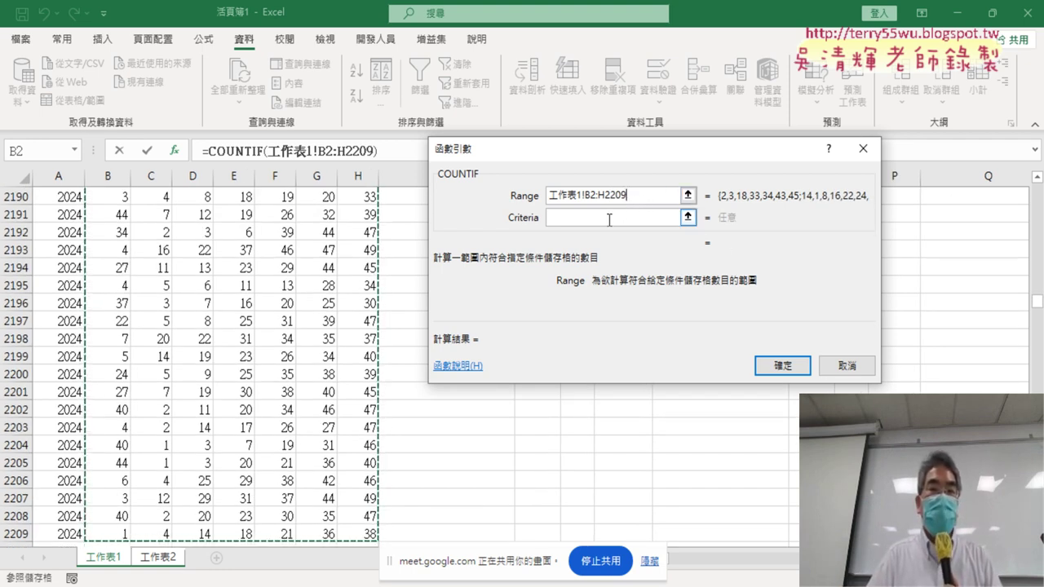
{"action": "left_click", "coordinate": [609, 218]}
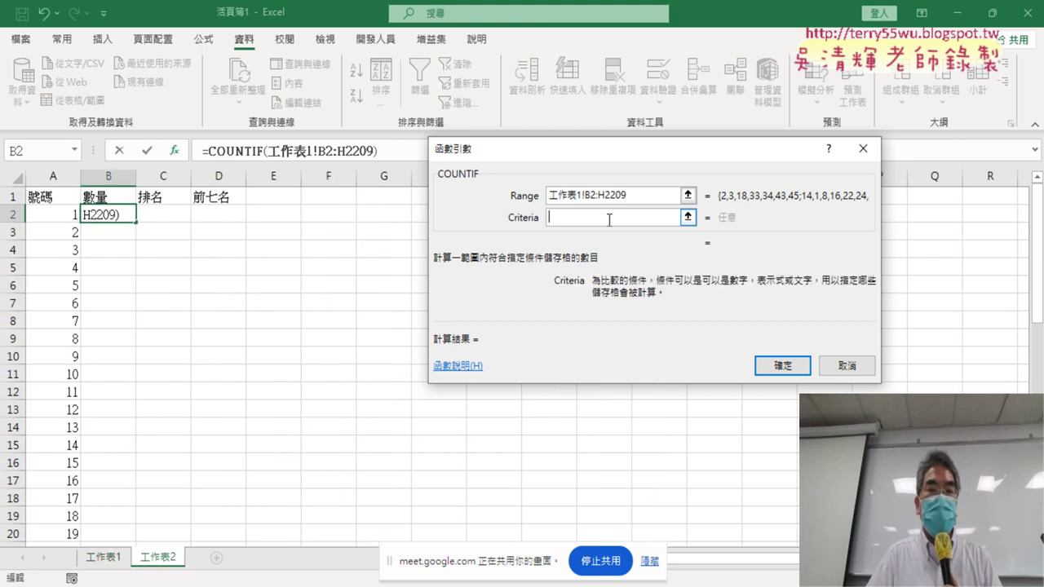
{"action": "left_click", "coordinate": [61, 216]}
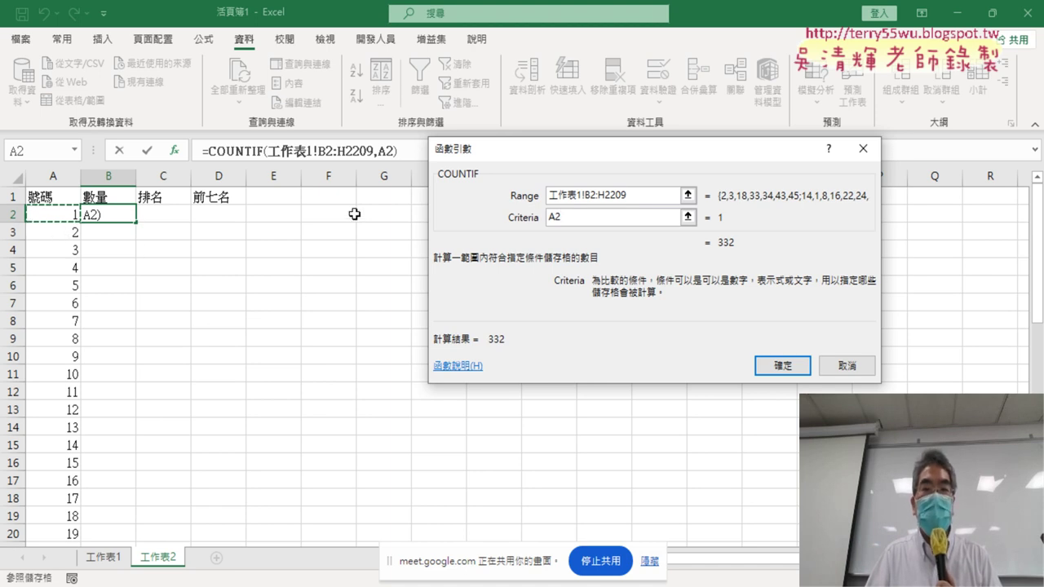
Lock the range rows as B$2:H$2209 and confirm the formula, giving 332
{"action": "left_click", "coordinate": [596, 198]}
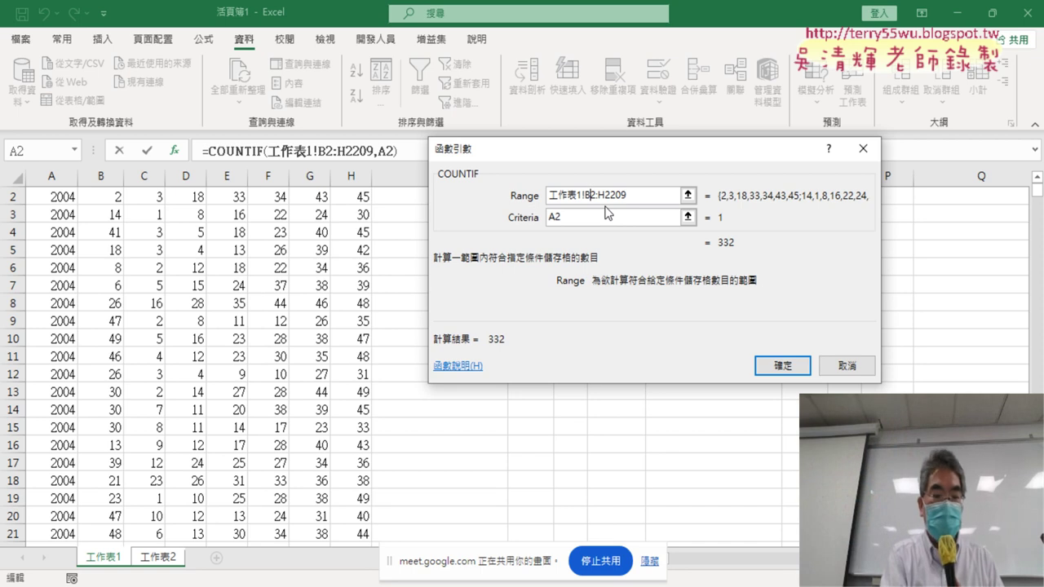
{"action": "type", "text": "$"}
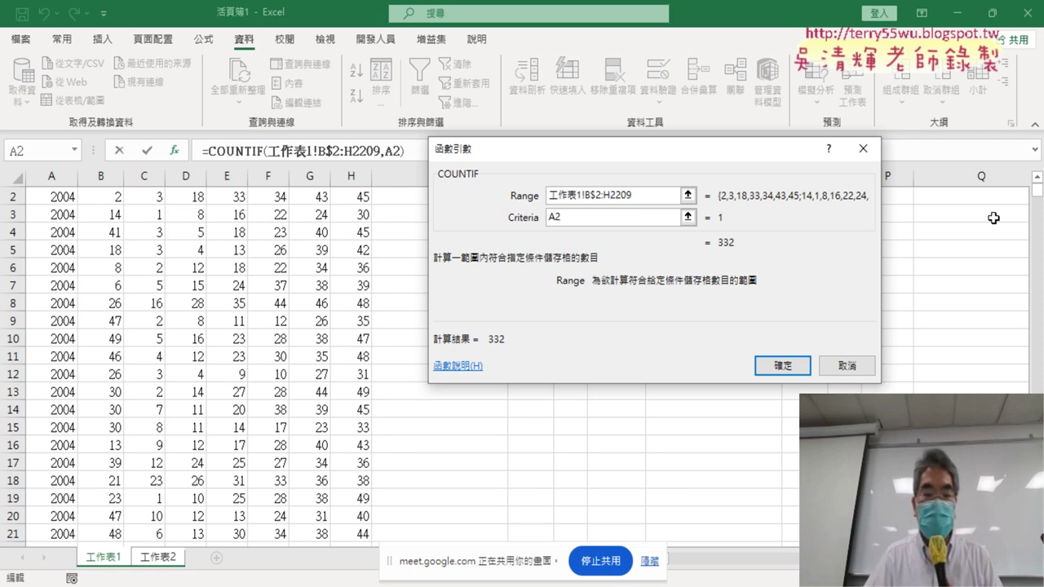
{"action": "type", "text": "$"}
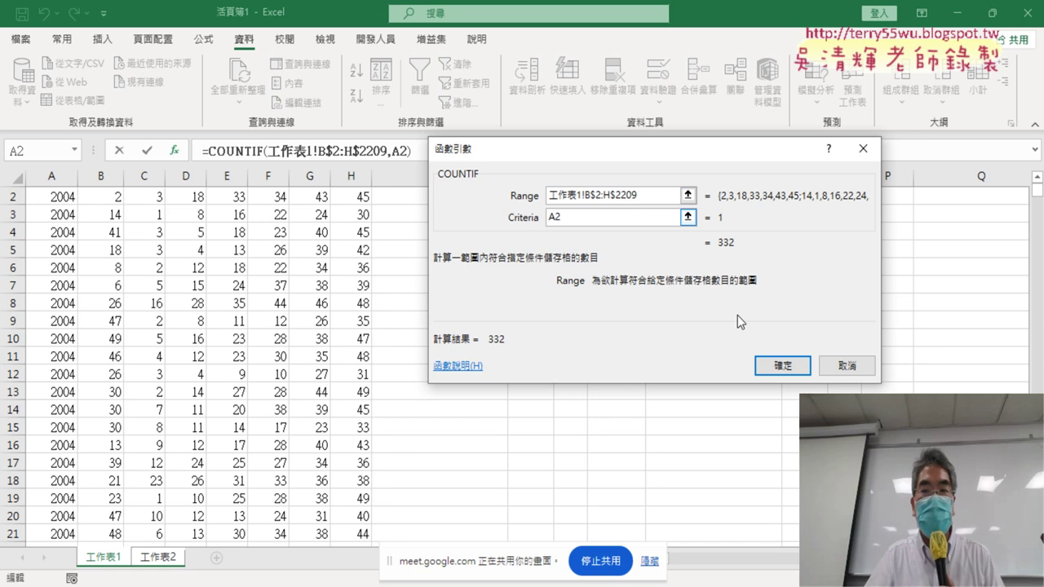
{"action": "left_click", "coordinate": [786, 367]}
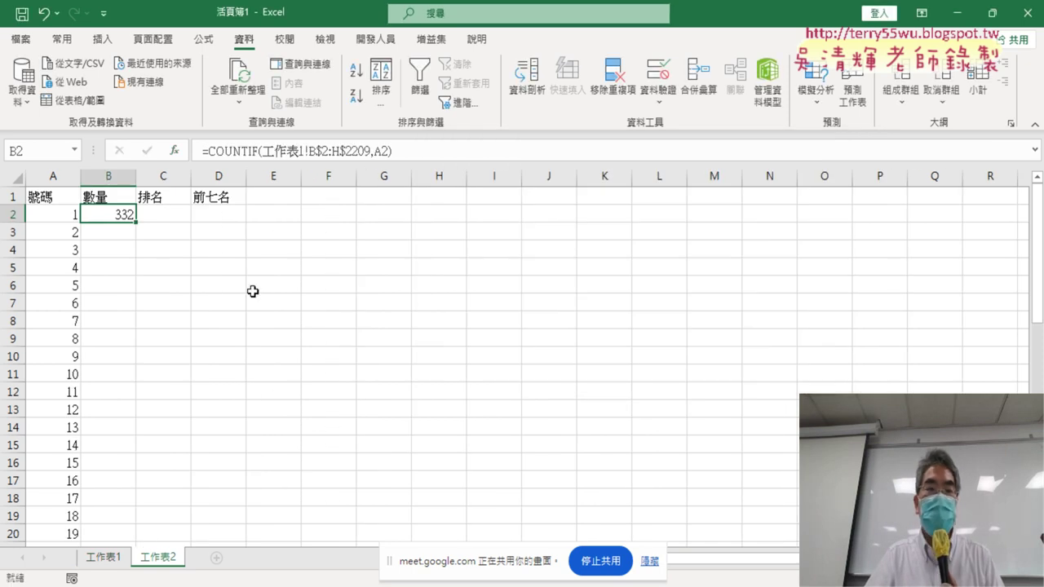
Fill the COUNTIF formula down column B and verify B3 refers to A3
{"action": "double_click", "coordinate": [137, 221]}
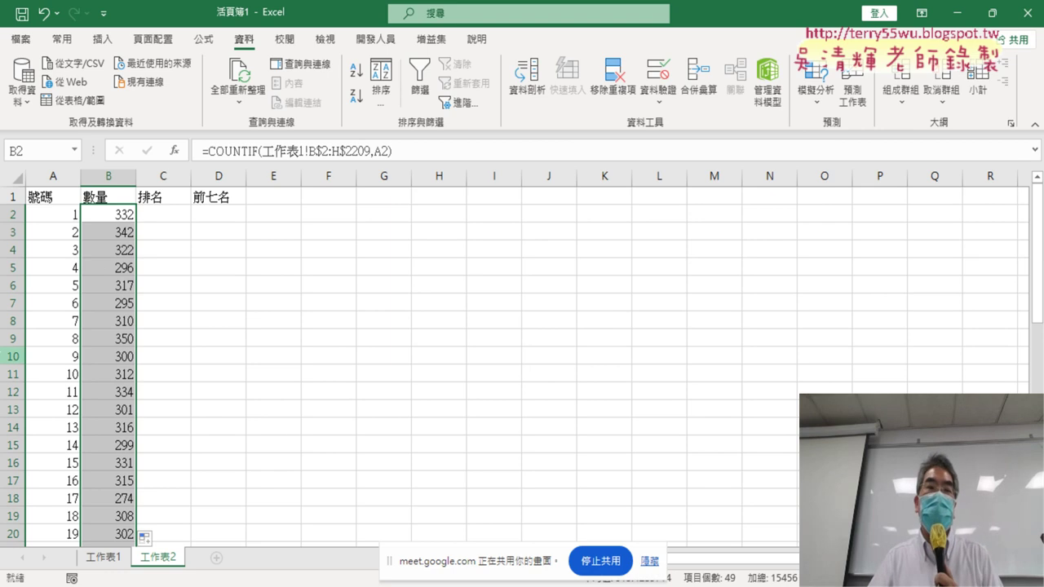
{"action": "left_click", "coordinate": [113, 219]}
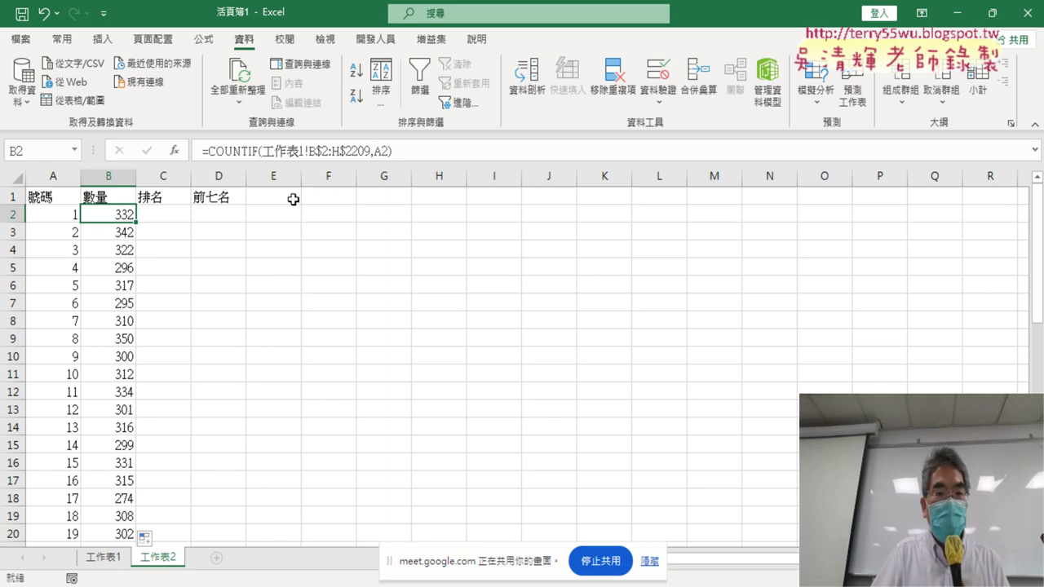
{"action": "left_click", "coordinate": [113, 234]}
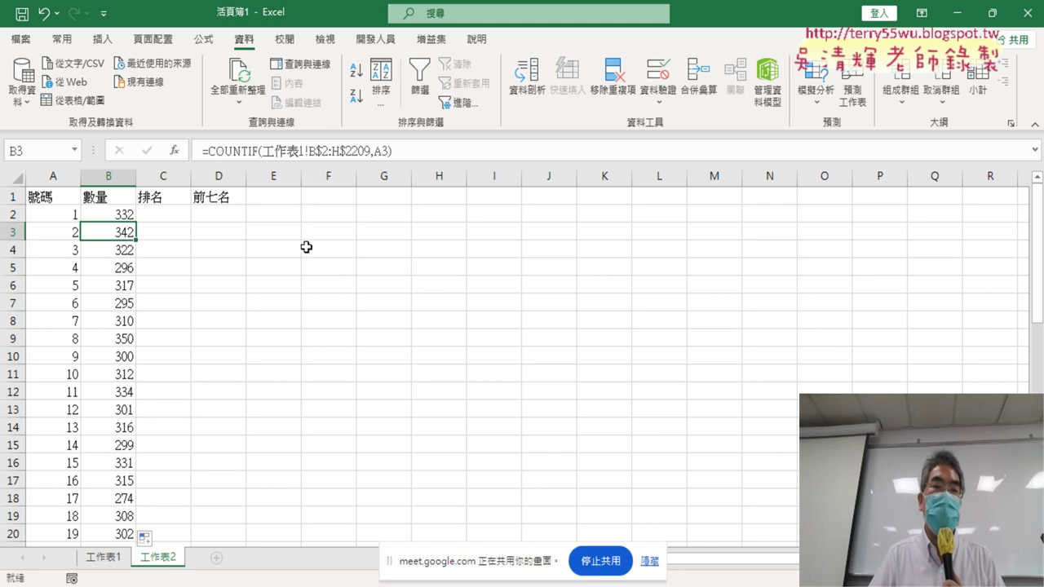
Reopen B2's COUNTIF function arguments for review
{"action": "left_click", "coordinate": [120, 215]}
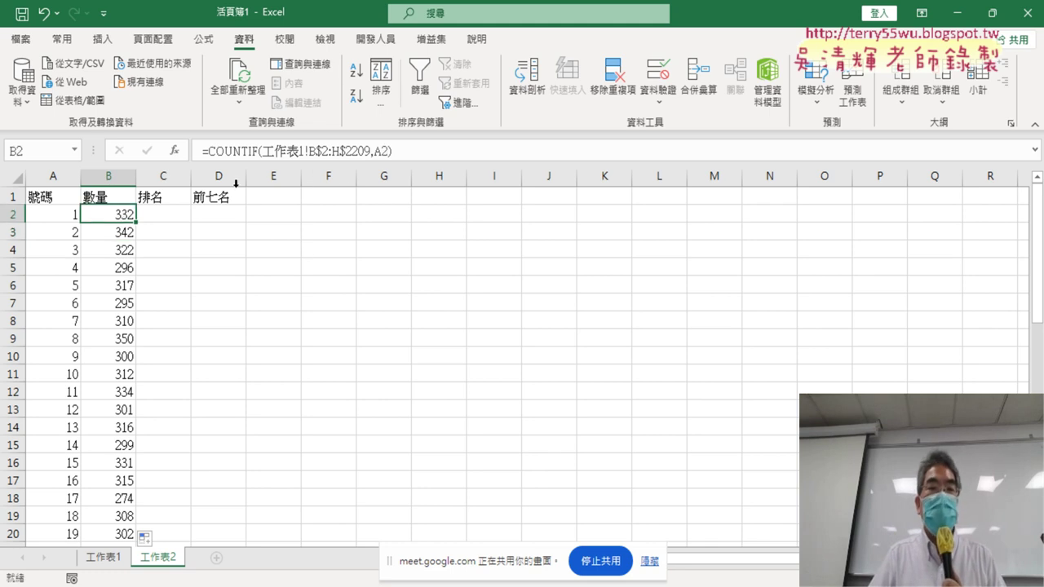
{"action": "left_click", "coordinate": [239, 152]}
{"action": "left_click", "coordinate": [174, 153]}
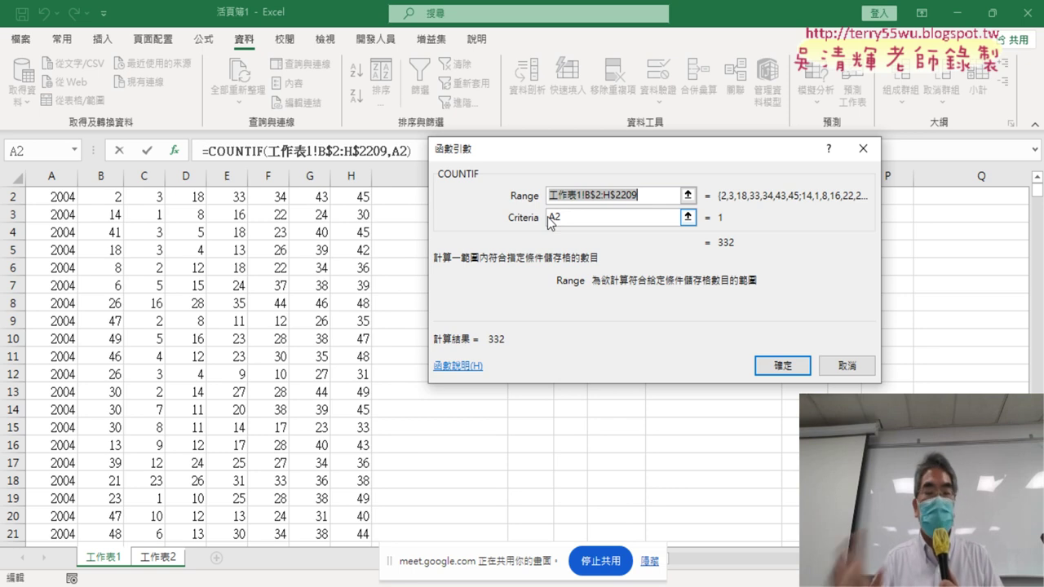
Close the COUNTIF arguments without changes and return to the 工作表1 draw data
{"action": "left_click", "coordinate": [782, 365]}
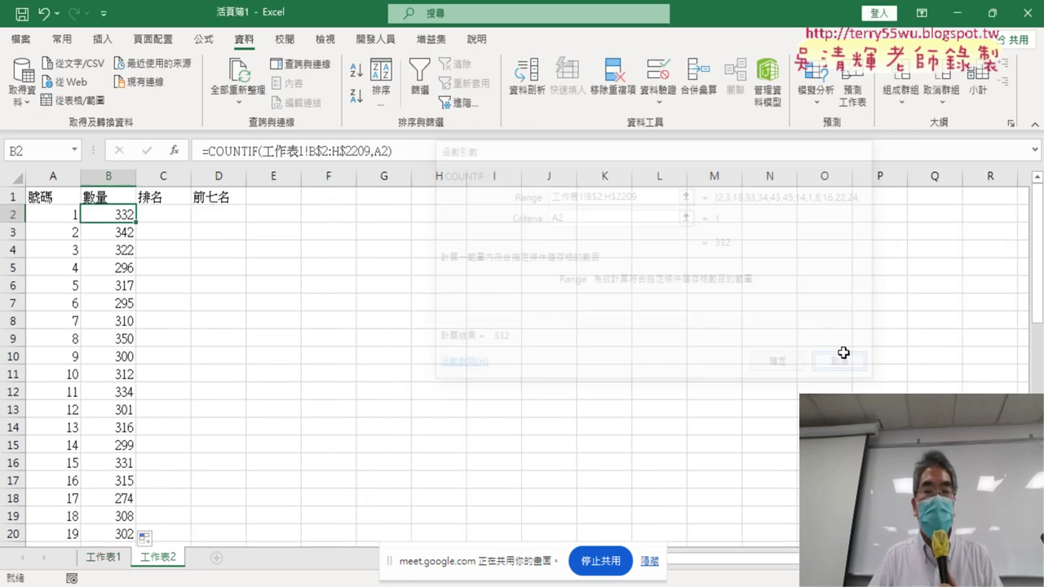
{"action": "left_click", "coordinate": [237, 151]}
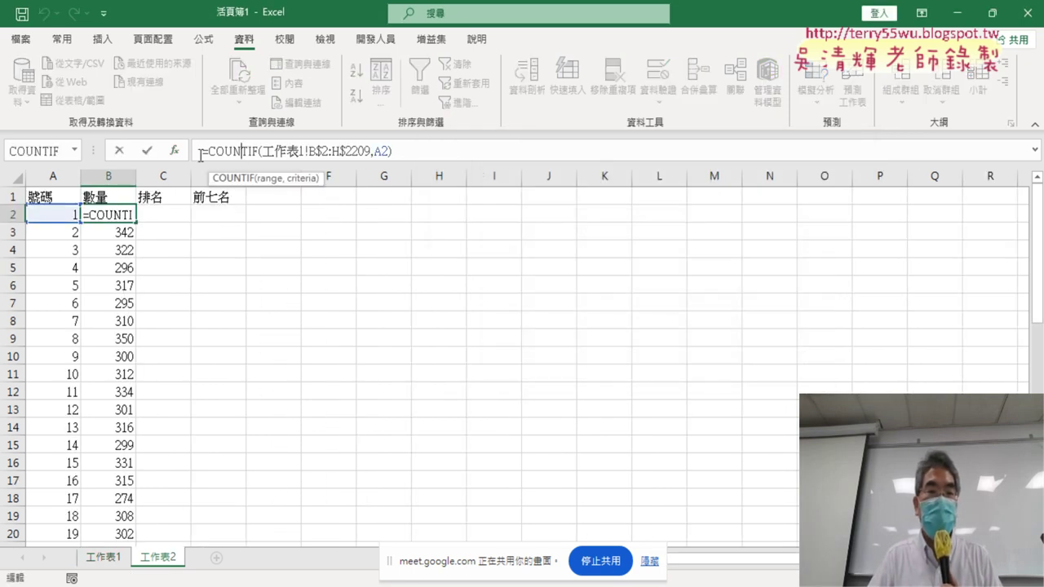
{"action": "left_click", "coordinate": [177, 152]}
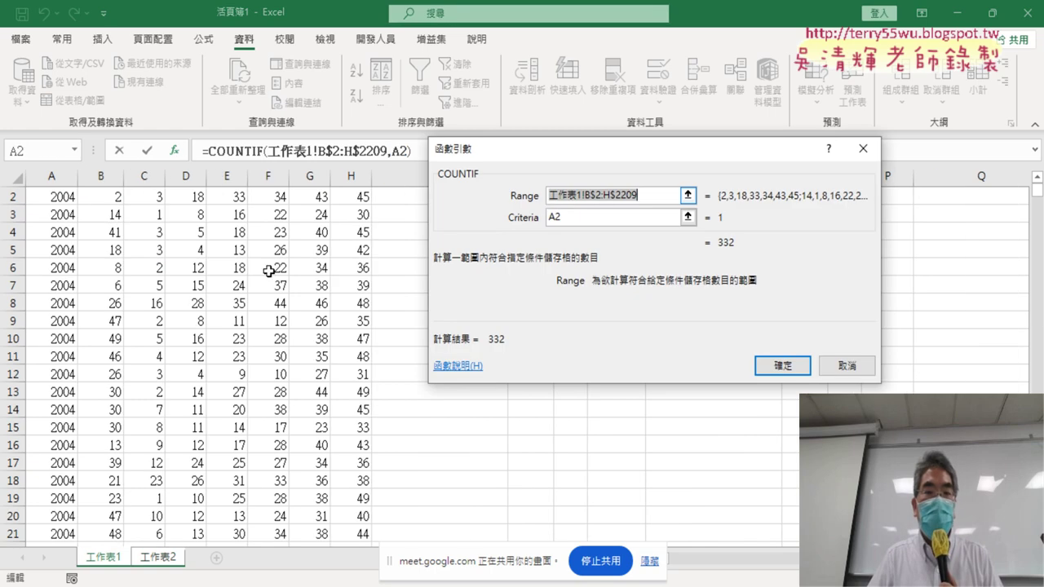
{"action": "left_click", "coordinate": [846, 365]}
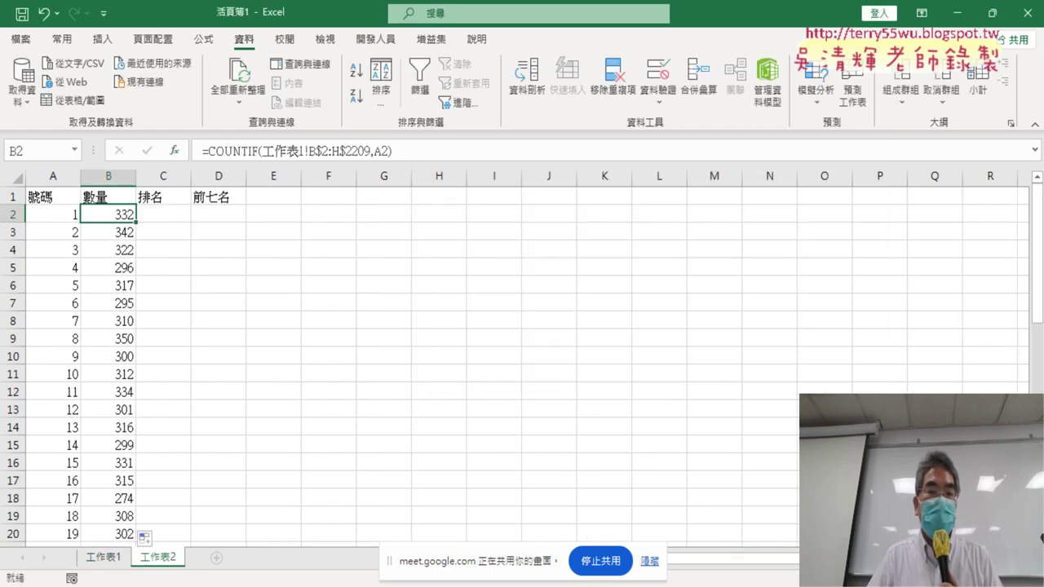
{"action": "left_click", "coordinate": [104, 557]}
{"action": "scroll", "coordinate": [283, 435], "scroll_direction": "up", "scroll_amount": 1}
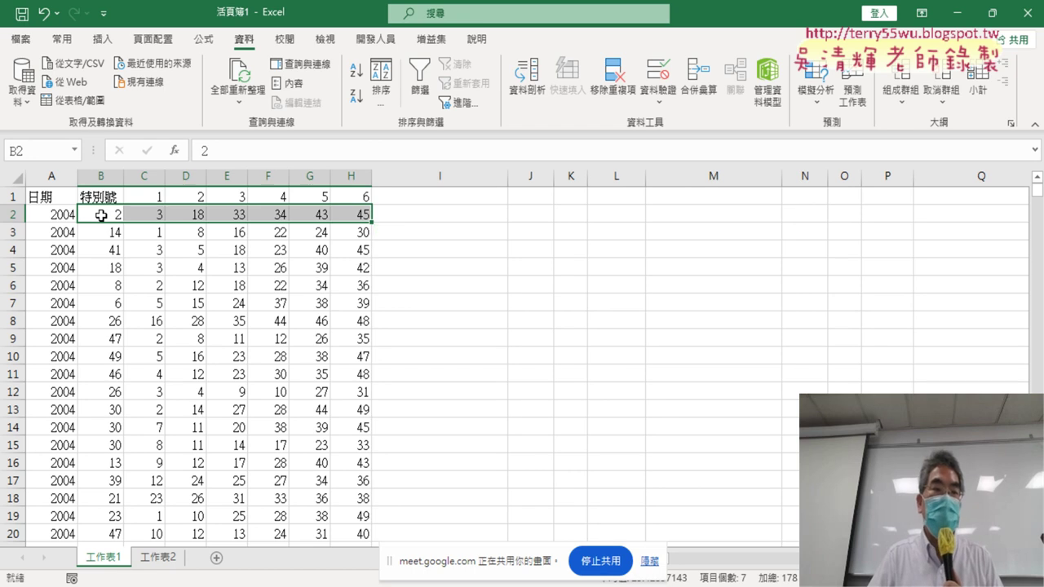
Name the draw data block B2:H2209 on 工作表1 as 大樂透
{"action": "left_click", "coordinate": [101, 214]}
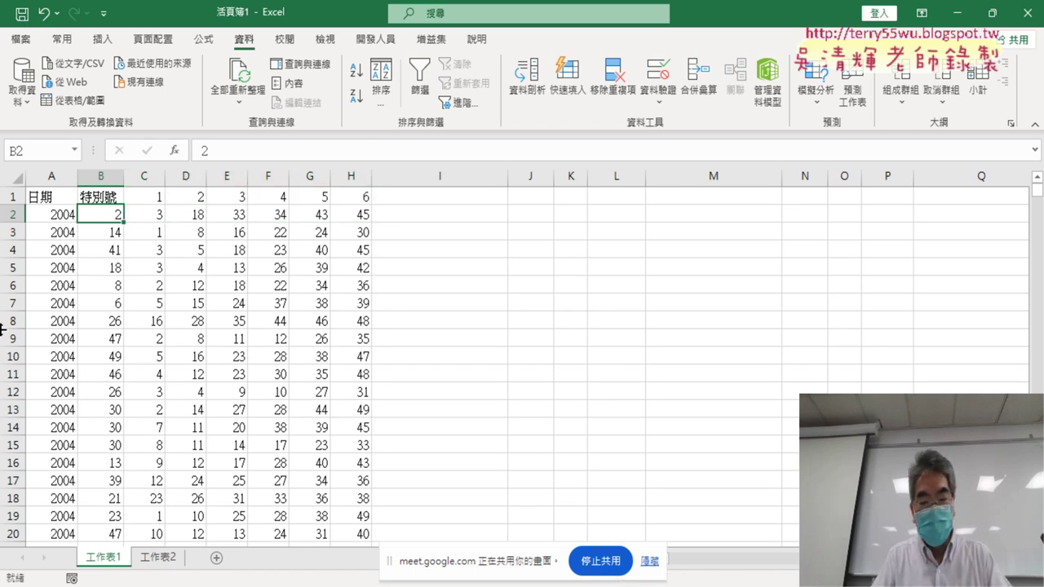
{"action": "key", "text": "ctrl+shift+Right"}
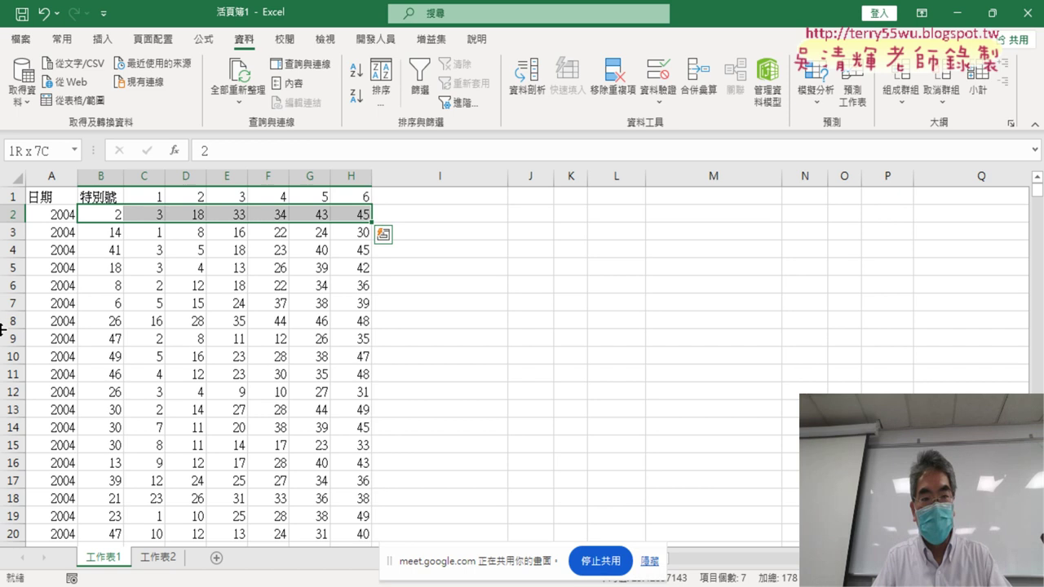
{"action": "key", "text": "ctrl+shift+Down"}
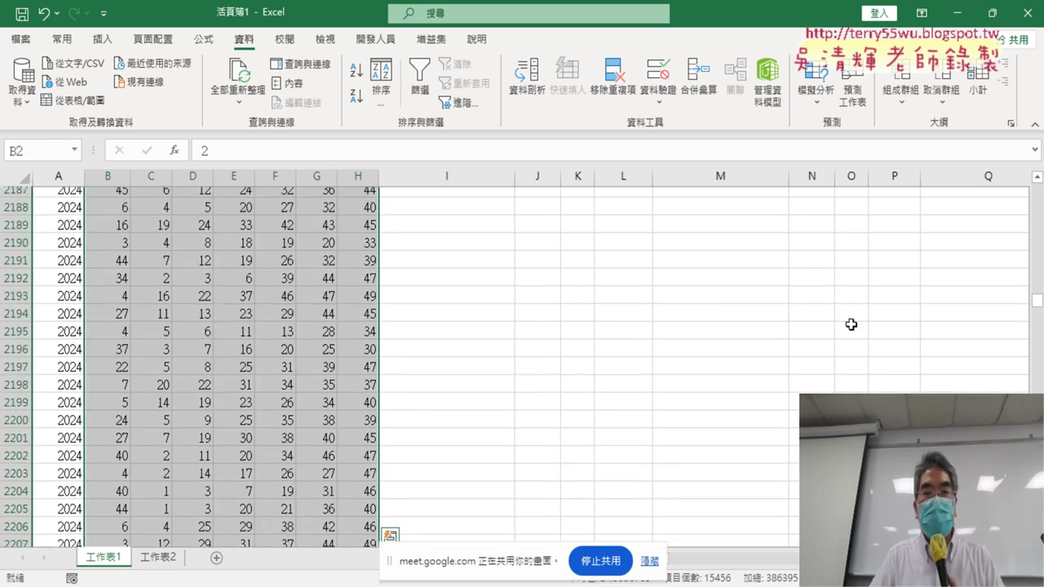
{"action": "scroll", "coordinate": [1015, 303], "scroll_direction": "up", "scroll_amount": 3}
{"action": "left_click_drag", "start_coordinate": [1038, 307], "coordinate": [1038, 183]}
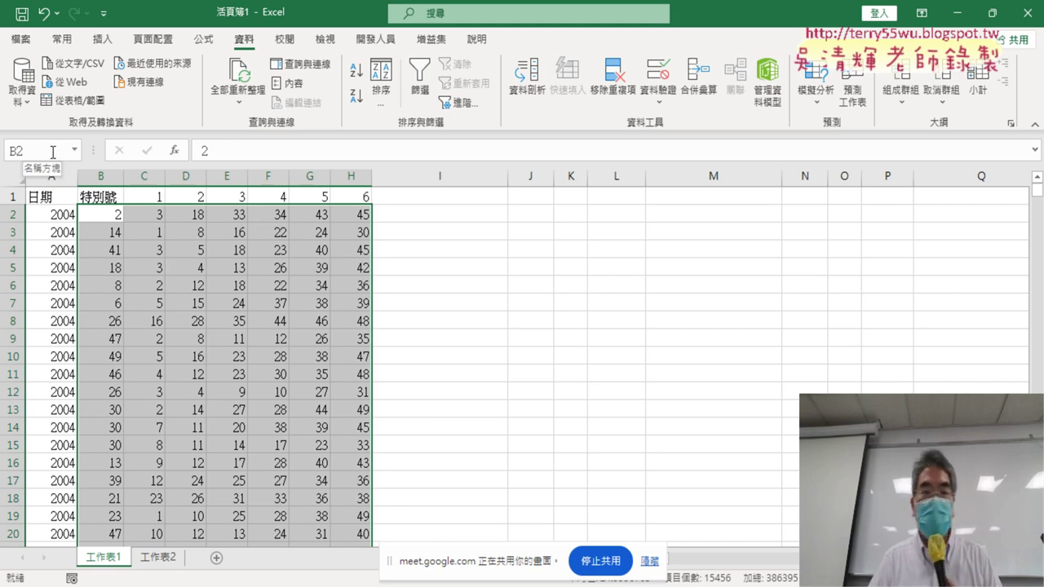
{"action": "left_click", "coordinate": [53, 152]}
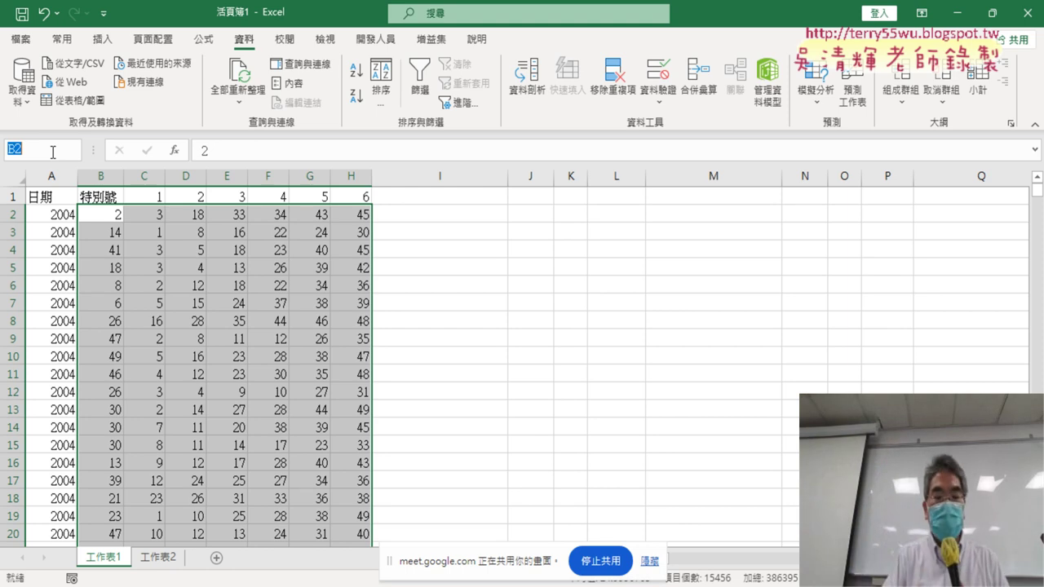
{"action": "type", "text": "ㄉ大"}
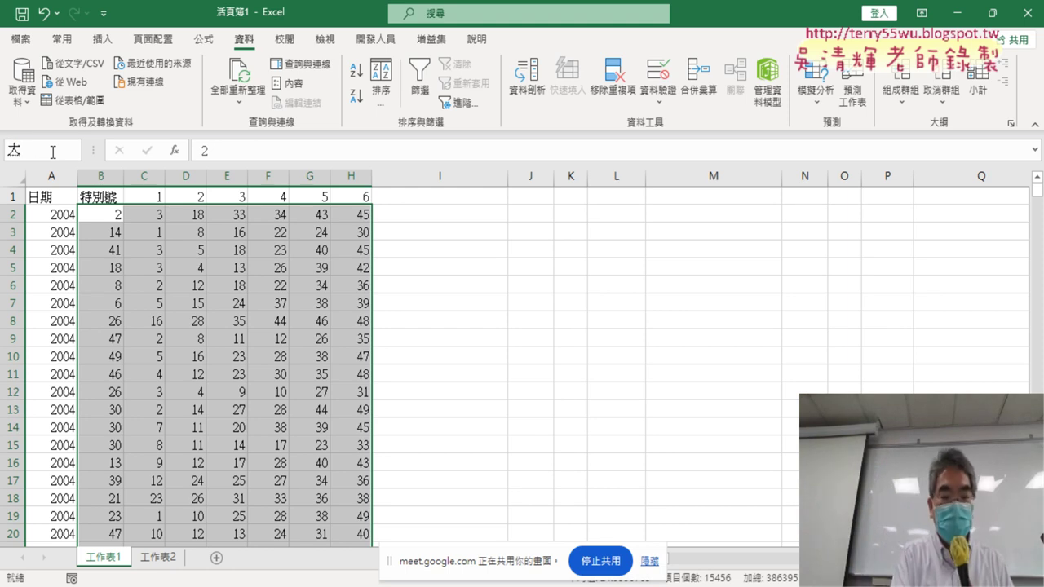
{"action": "type", "text": "樂"}
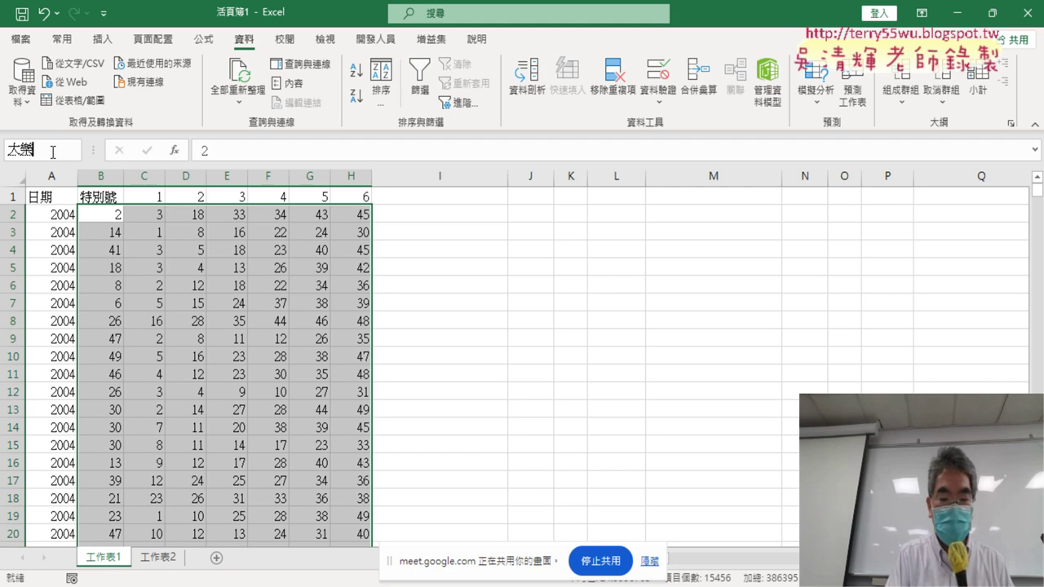
{"action": "type", "text": "透"}
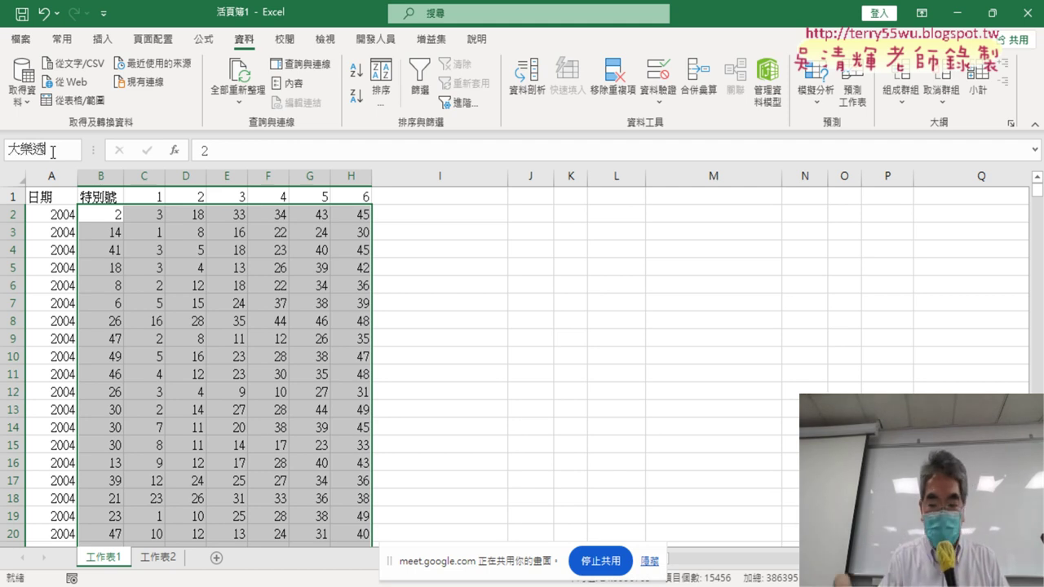
{"action": "key", "text": "Return"}
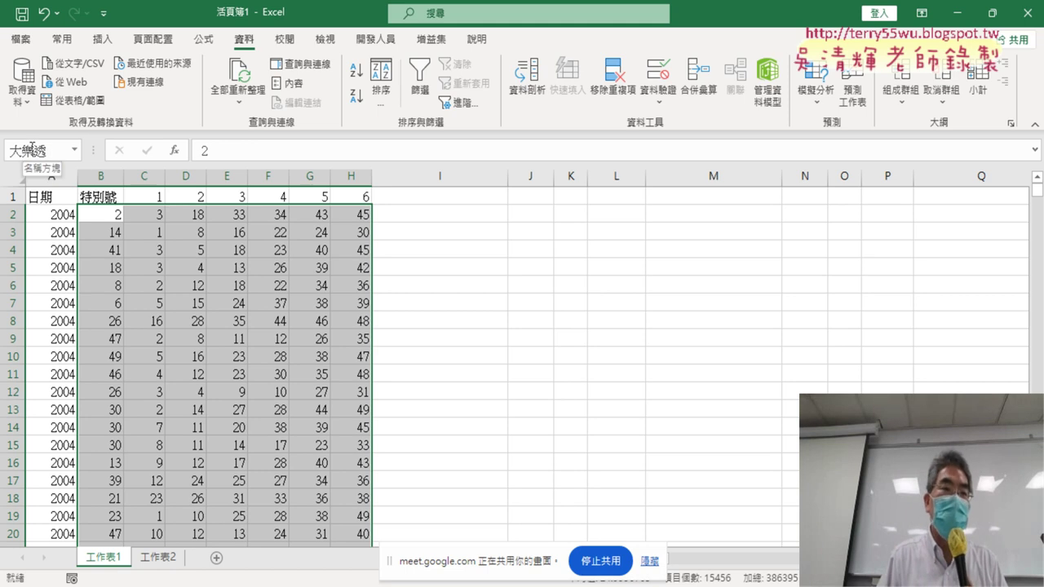
Reopen the COUNTIF arguments for cell B2 on 工作表2, still showing 332
{"action": "left_click", "coordinate": [158, 557]}
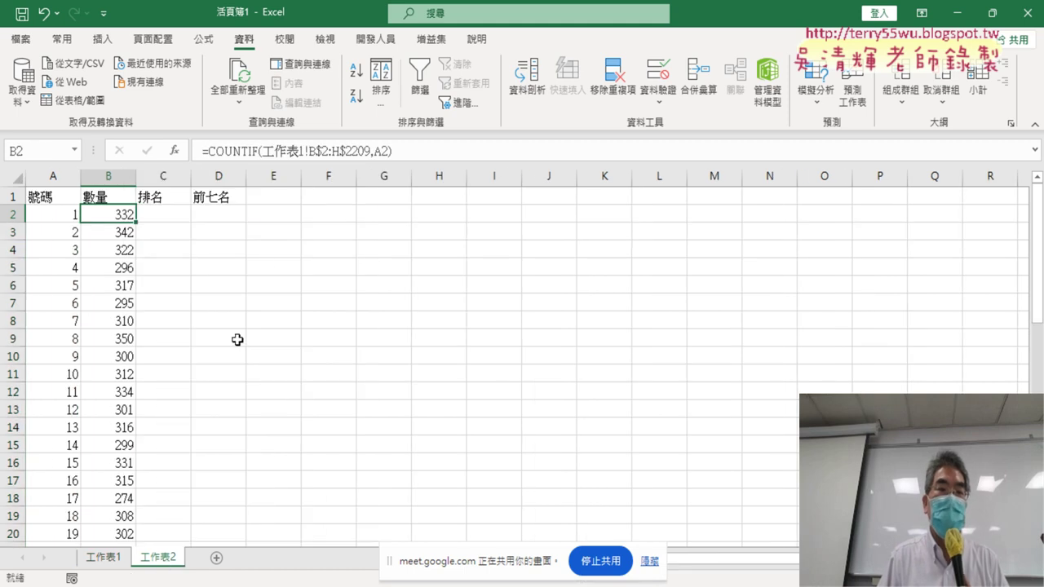
{"action": "left_click", "coordinate": [273, 152]}
{"action": "left_click", "coordinate": [174, 150]}
Replace B2's COUNTIF range with the pasted name 大樂透, giving =COUNTIF(大樂透,A2) returning 332
{"action": "left_click", "coordinate": [650, 196]}
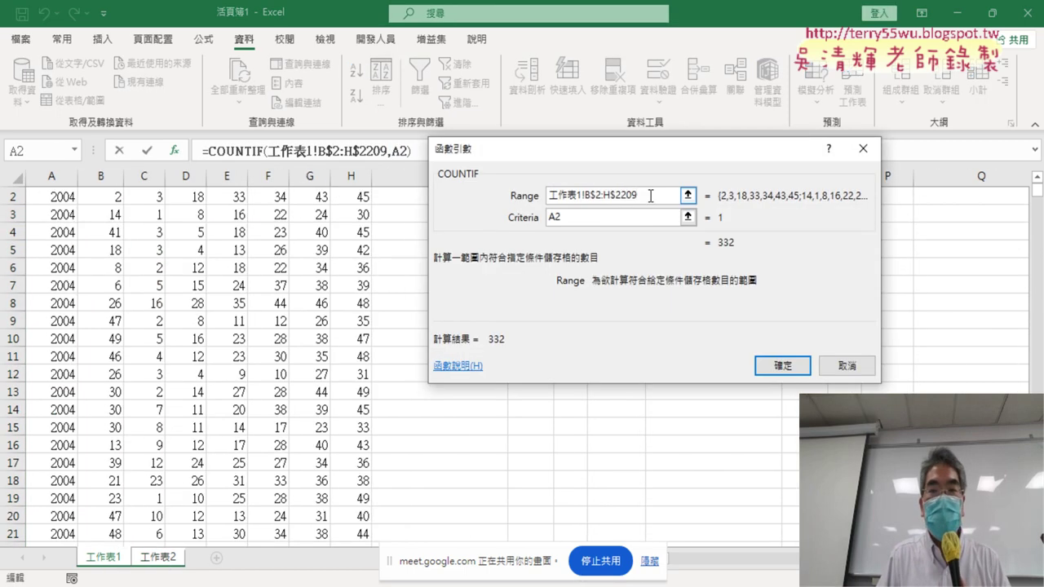
{"action": "left_click_drag", "start_coordinate": [650, 196], "coordinate": [440, 193]}
{"action": "key", "text": "Delete"}
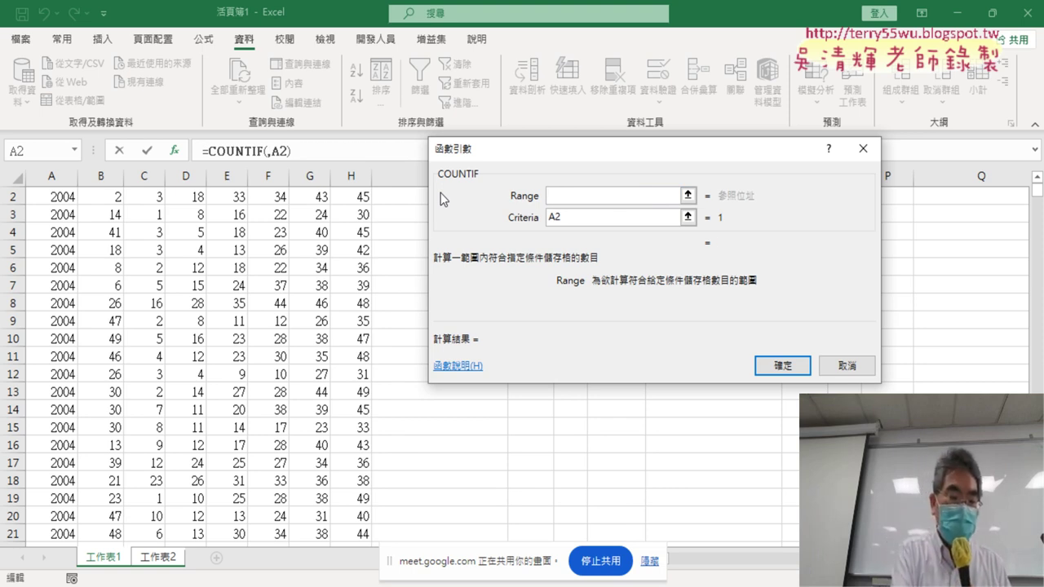
{"action": "key", "text": "F3"}
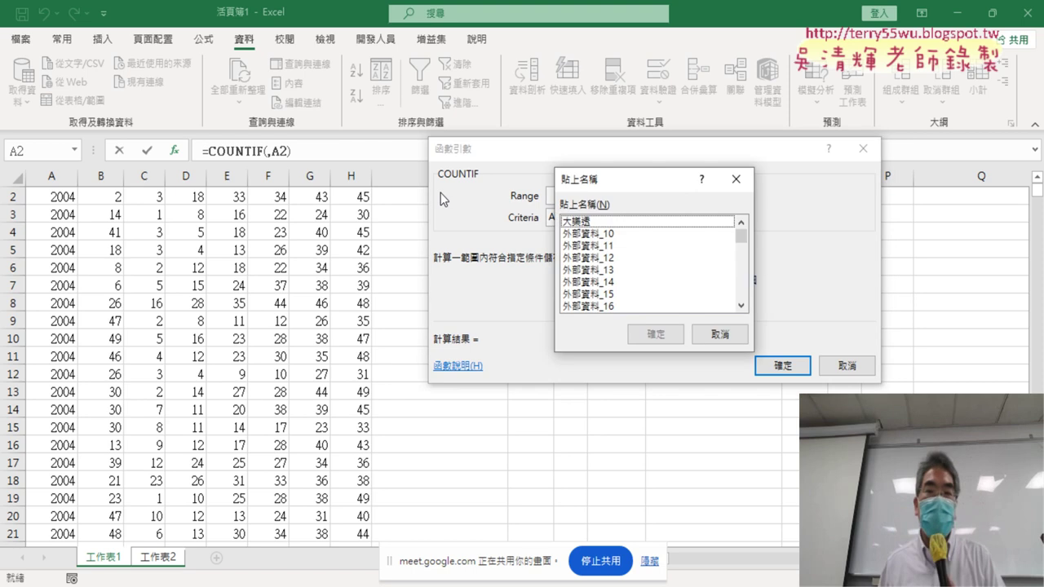
{"action": "left_click_drag", "start_coordinate": [599, 186], "coordinate": [768, 190]}
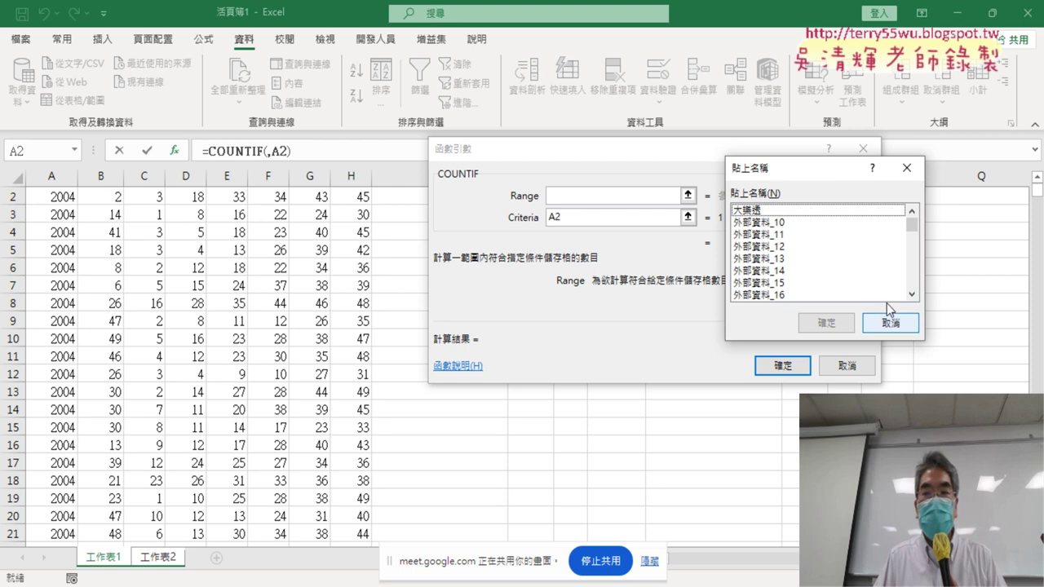
{"action": "left_click", "coordinate": [769, 214]}
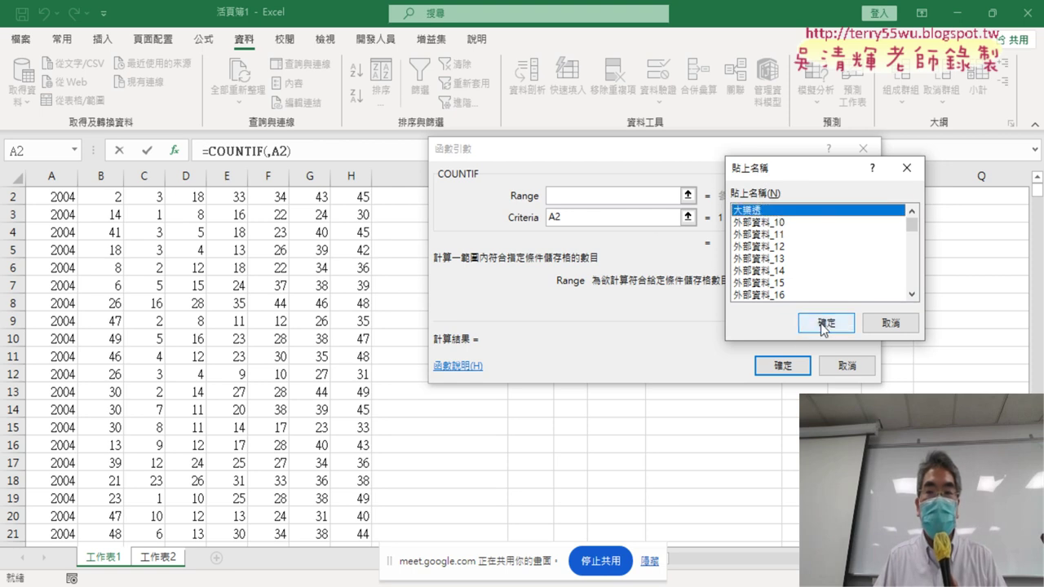
{"action": "left_click", "coordinate": [820, 324]}
{"action": "left_click_drag", "start_coordinate": [588, 201], "coordinate": [517, 197]}
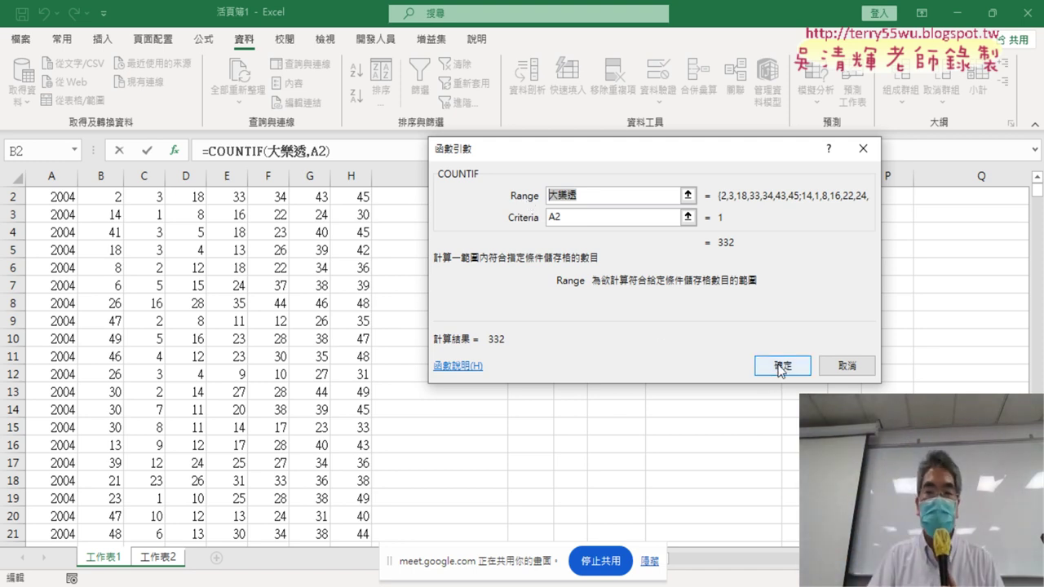
{"action": "left_click", "coordinate": [779, 366]}
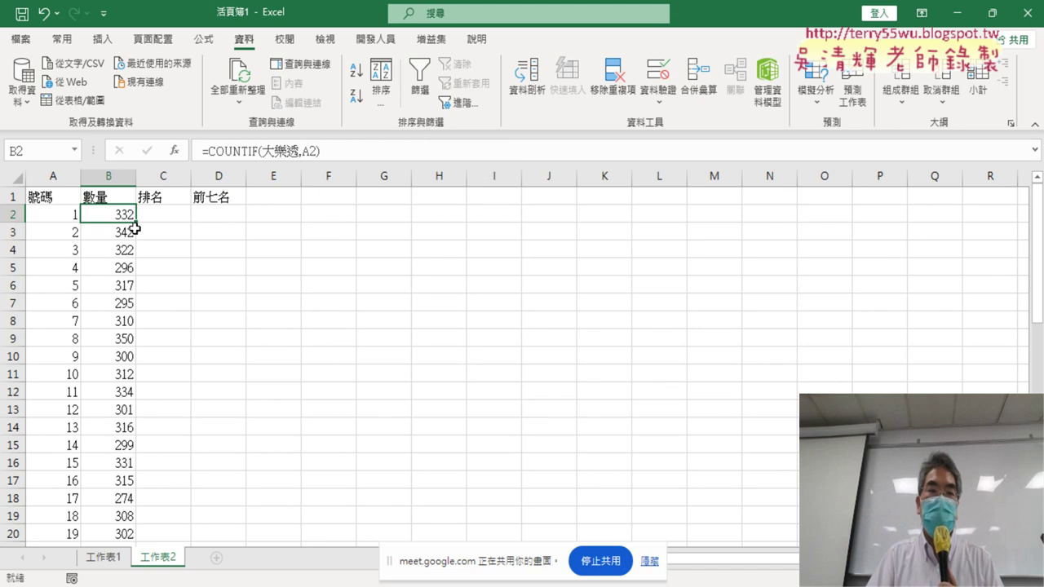
Fill the 大樂透 COUNTIF formula down column B for numbers 1–49 and scroll through the counts
{"action": "double_click", "coordinate": [136, 223]}
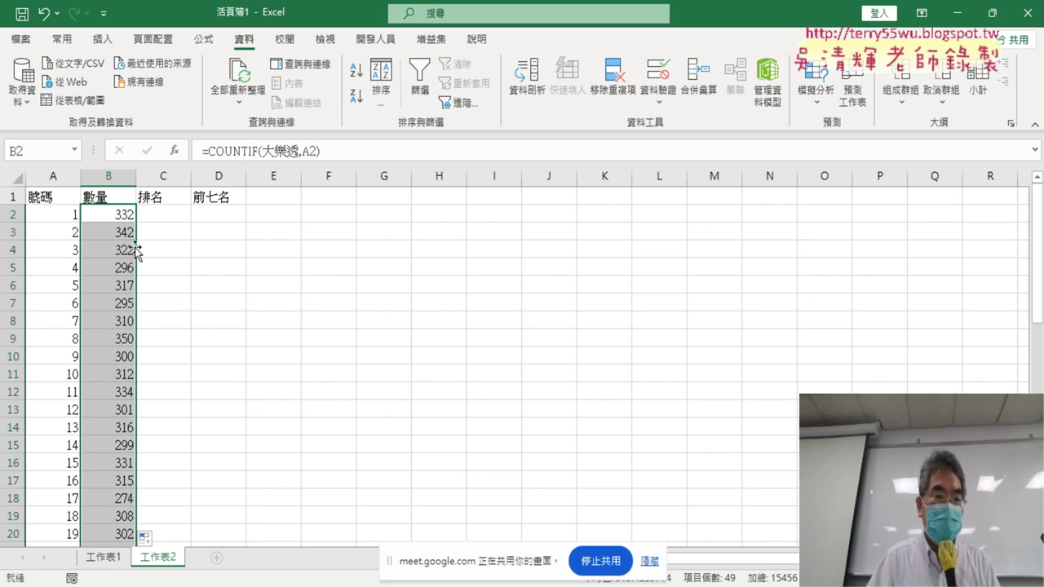
{"action": "scroll", "coordinate": [130, 268], "scroll_direction": "down", "scroll_amount": 1}
{"action": "scroll", "coordinate": [129, 267], "scroll_direction": "down", "scroll_amount": 2}
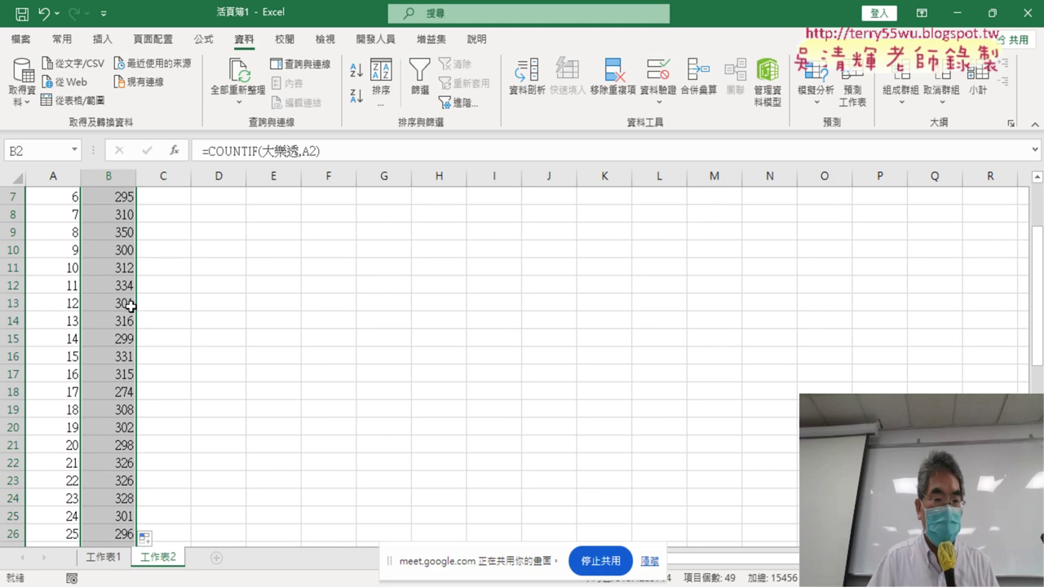
{"action": "scroll", "coordinate": [130, 322], "scroll_direction": "down", "scroll_amount": 1}
{"action": "scroll", "coordinate": [129, 356], "scroll_direction": "down", "scroll_amount": 2}
{"action": "scroll", "coordinate": [129, 357], "scroll_direction": "down", "scroll_amount": 1}
{"action": "scroll", "coordinate": [129, 357], "scroll_direction": "down", "scroll_amount": 1}
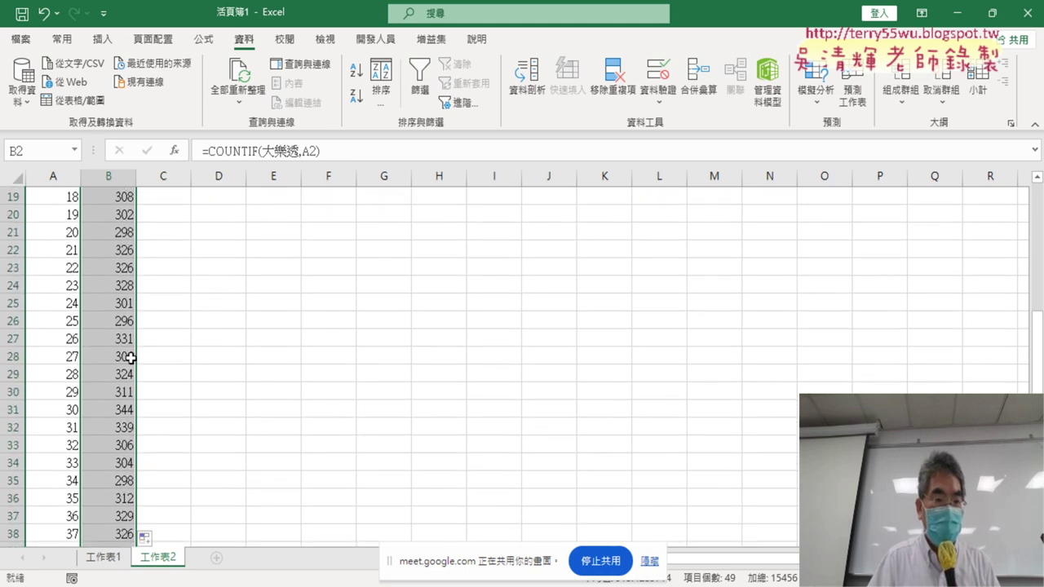
{"action": "scroll", "coordinate": [130, 356], "scroll_direction": "down", "scroll_amount": 1}
{"action": "scroll", "coordinate": [131, 357], "scroll_direction": "down", "scroll_amount": 2}
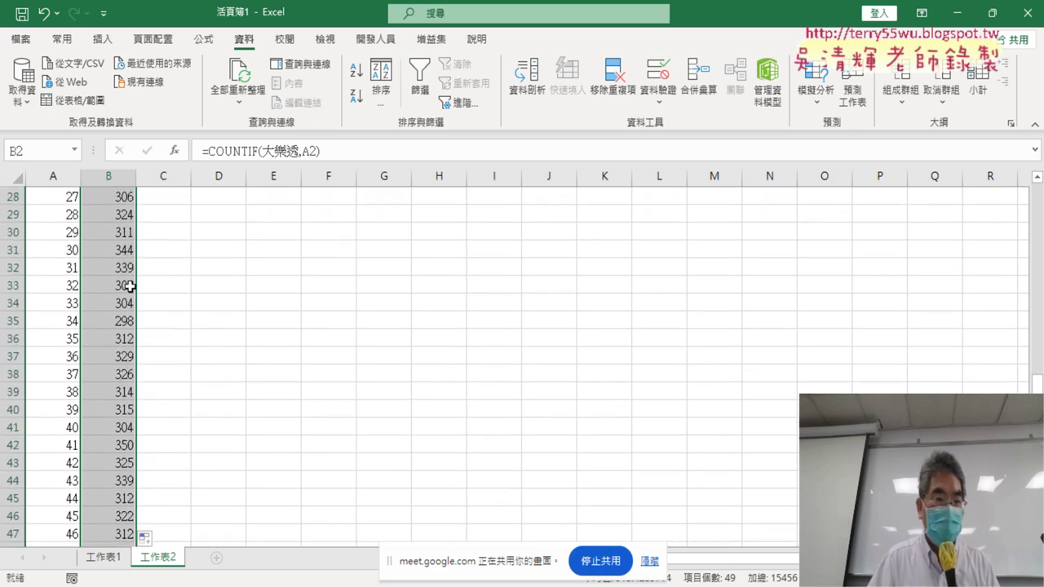
{"action": "scroll", "coordinate": [135, 412], "scroll_direction": "down", "scroll_amount": 2}
{"action": "scroll", "coordinate": [132, 404], "scroll_direction": "down", "scroll_amount": 1}
{"action": "scroll", "coordinate": [128, 396], "scroll_direction": "up", "scroll_amount": 2}
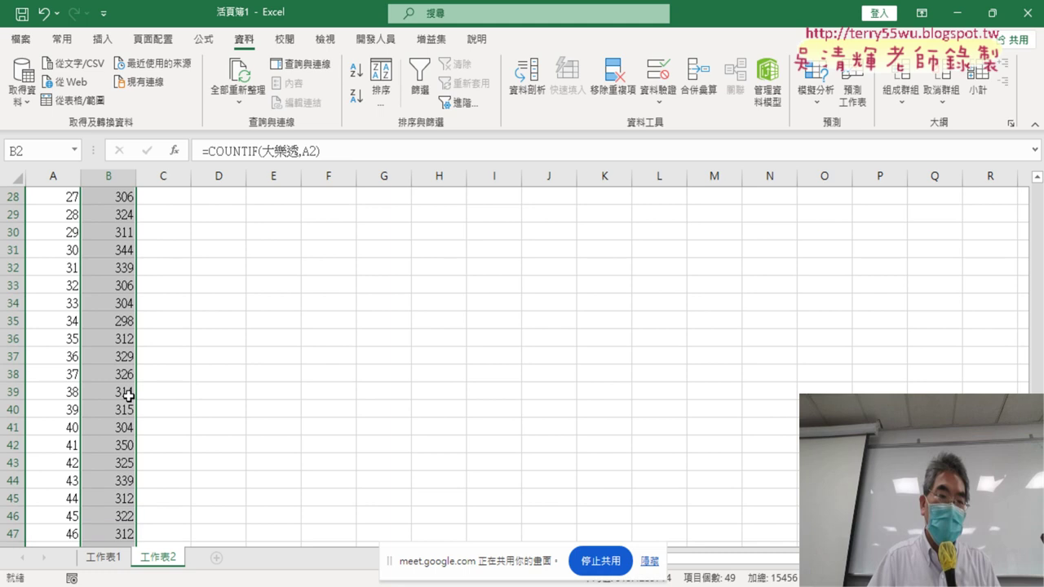
{"action": "scroll", "coordinate": [129, 395], "scroll_direction": "up", "scroll_amount": 4}
{"action": "scroll", "coordinate": [129, 395], "scroll_direction": "up", "scroll_amount": 3}
{"action": "scroll", "coordinate": [129, 395], "scroll_direction": "up", "scroll_amount": 2}
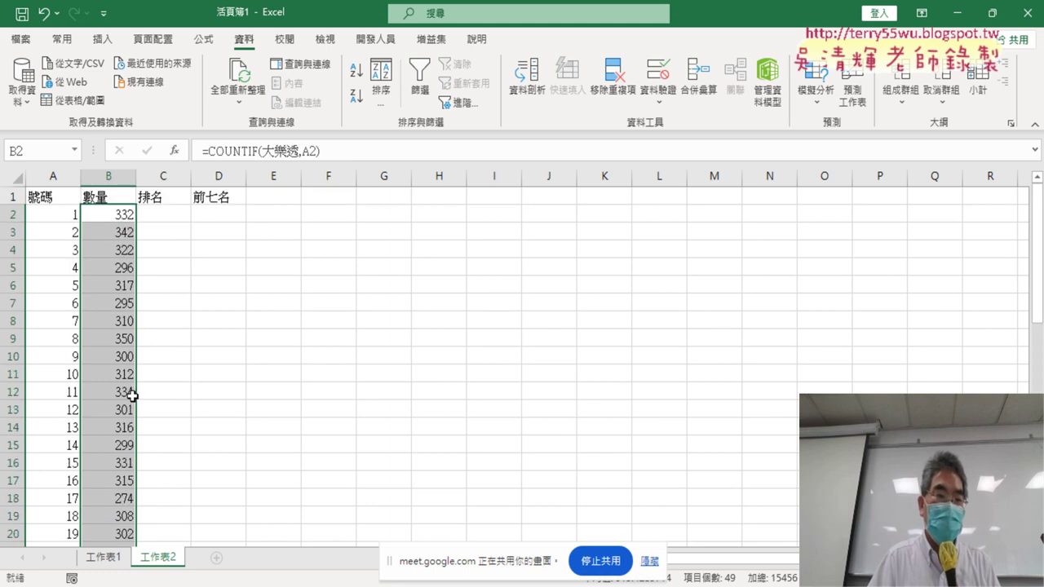
Verify the filled formulas in B5 and B7 (B7 =COUNTIF(大樂透,A7) returning 295), then select C2
{"action": "left_click", "coordinate": [121, 268]}
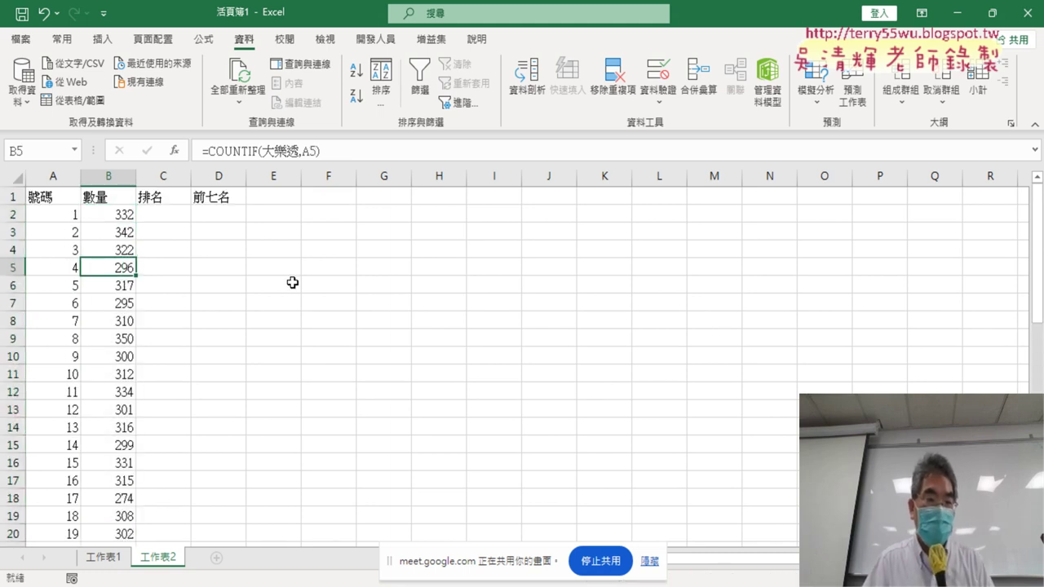
{"action": "left_click", "coordinate": [124, 306]}
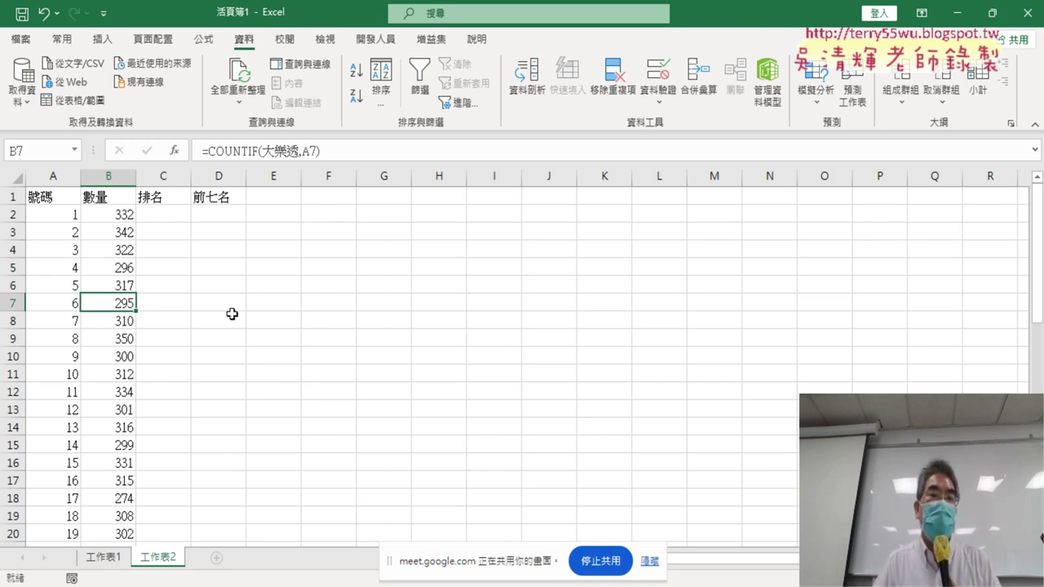
{"action": "left_click", "coordinate": [183, 217]}
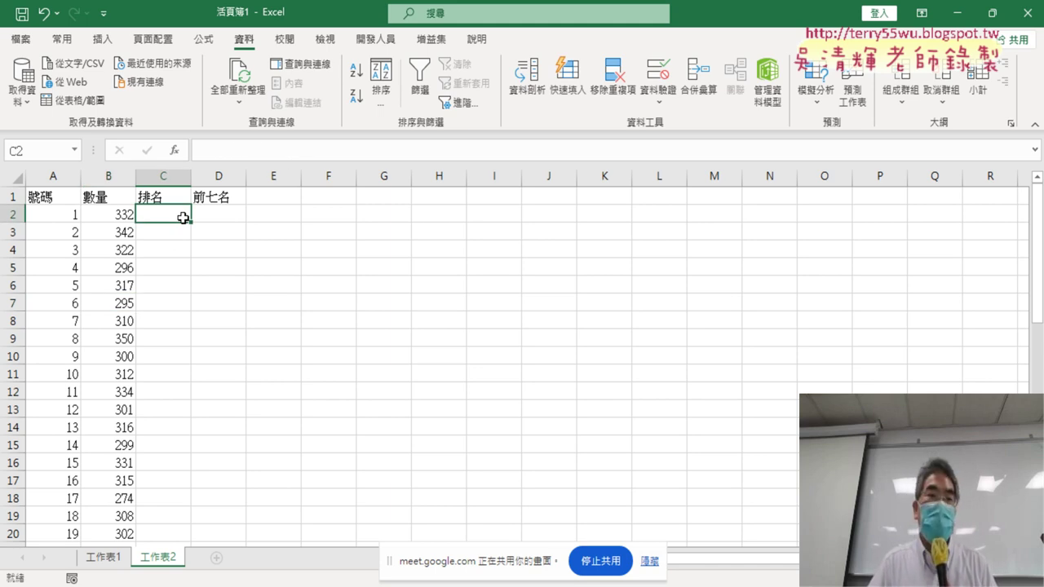
Insert the Statistical function RANK.EQ into cell C2, leaving Number, Ref and Order empty
{"action": "left_click", "coordinate": [217, 213]}
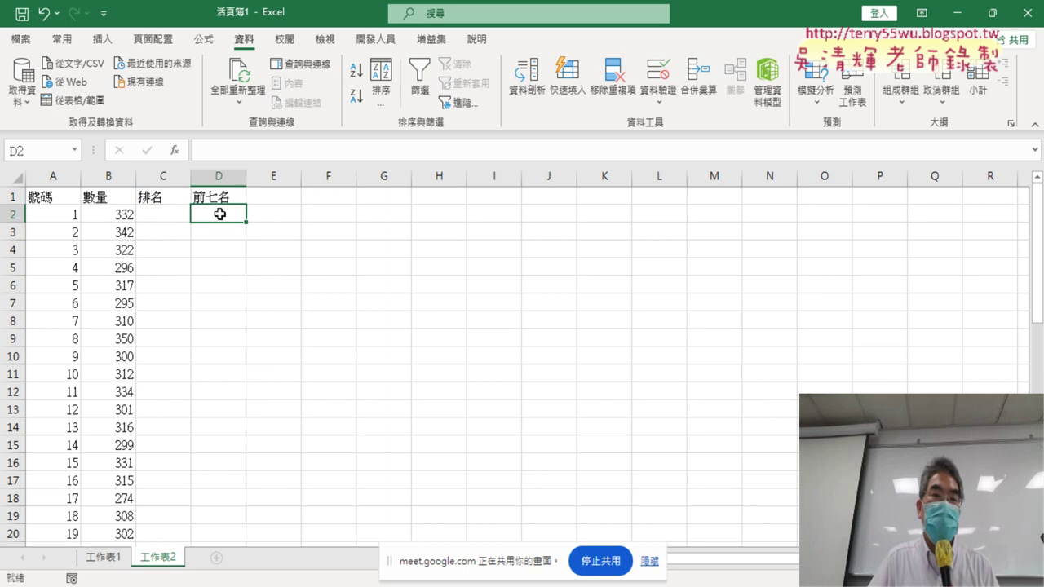
{"action": "left_click", "coordinate": [179, 221]}
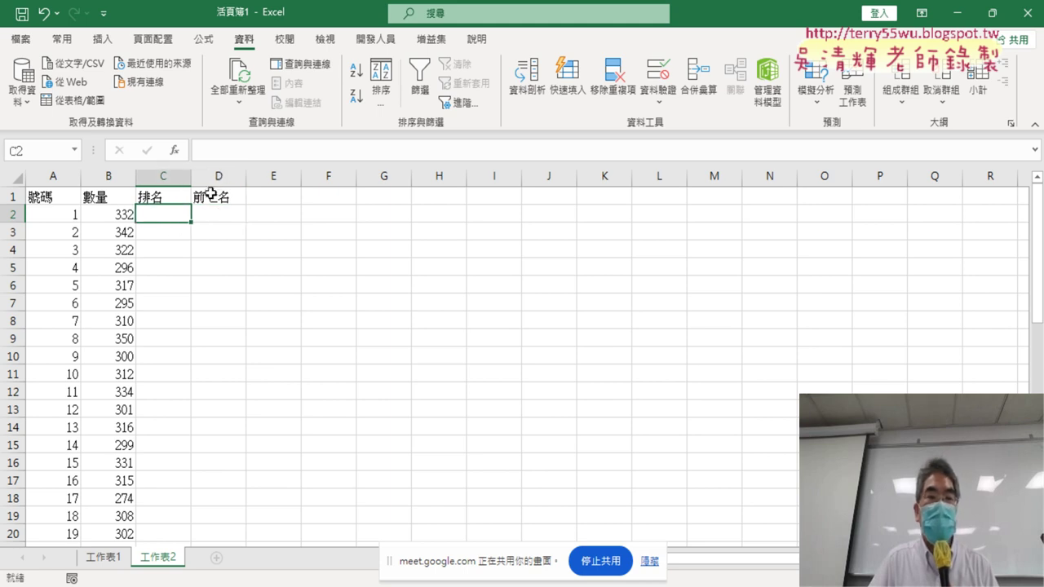
{"action": "left_click", "coordinate": [174, 150]}
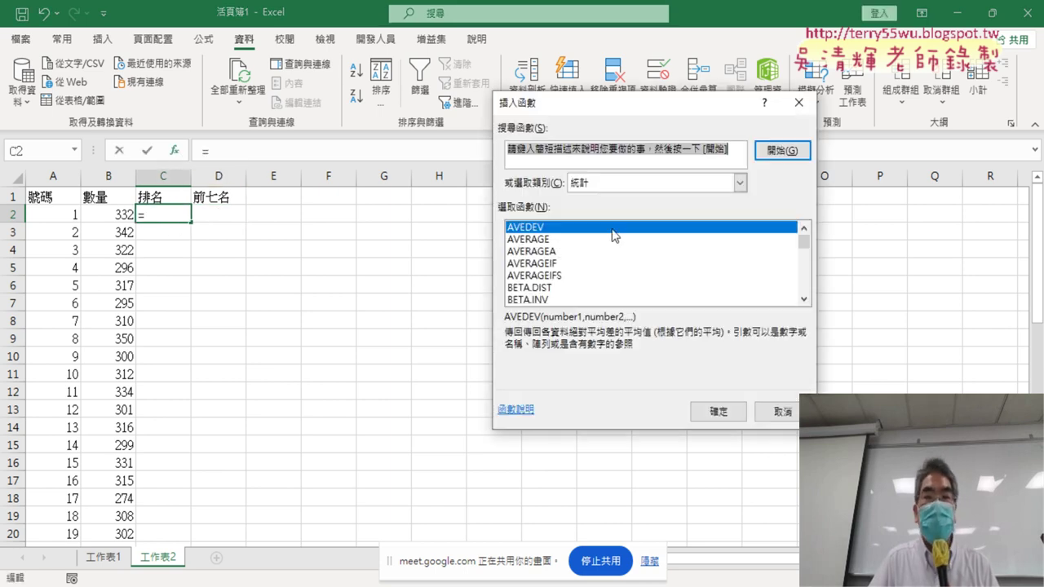
{"action": "left_click", "coordinate": [804, 300]}
{"action": "left_click", "coordinate": [804, 299]}
{"action": "left_click", "coordinate": [804, 299]}
{"action": "left_click", "coordinate": [804, 299]}
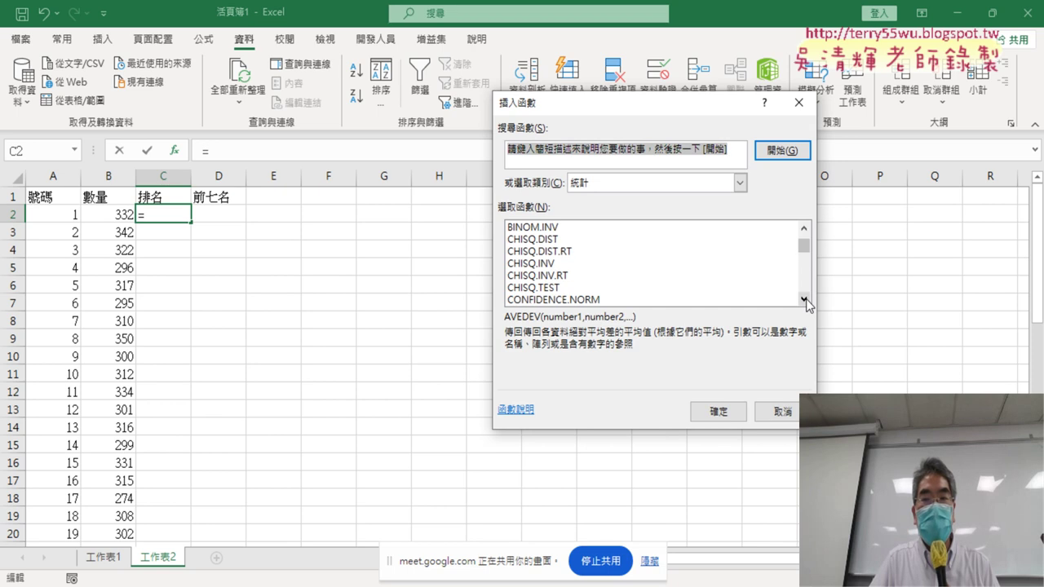
{"action": "left_click", "coordinate": [804, 299]}
{"action": "left_click", "coordinate": [804, 299]}
{"action": "left_click_drag", "start_coordinate": [808, 252], "coordinate": [807, 282]}
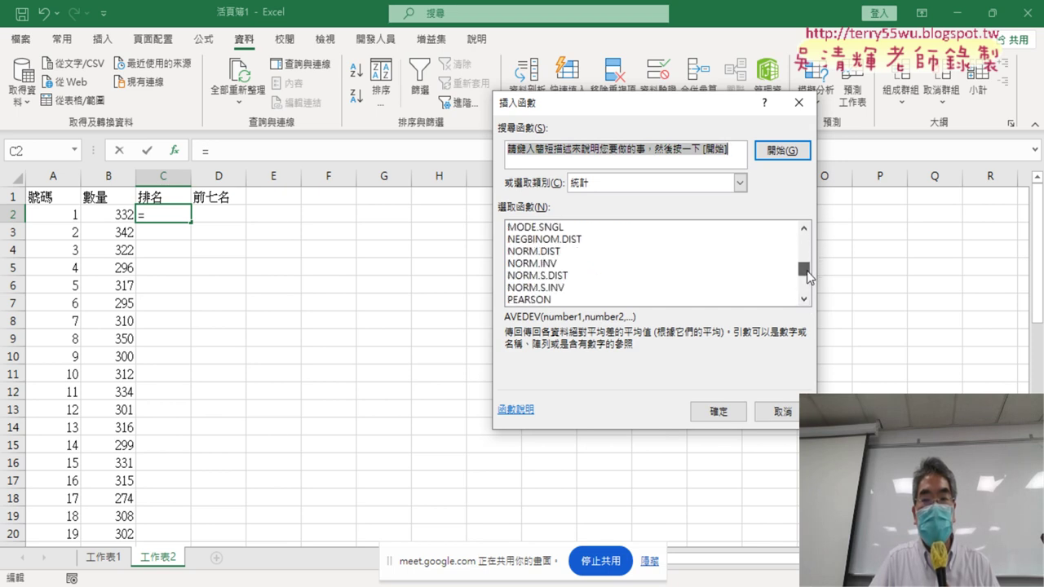
{"action": "left_click", "coordinate": [545, 252]}
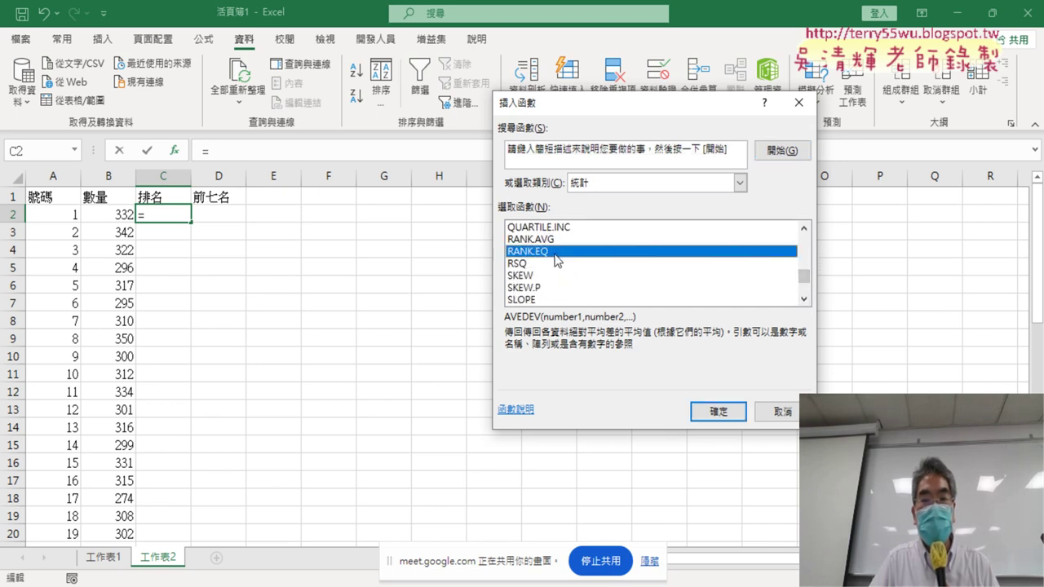
{"action": "left_click", "coordinate": [711, 414]}
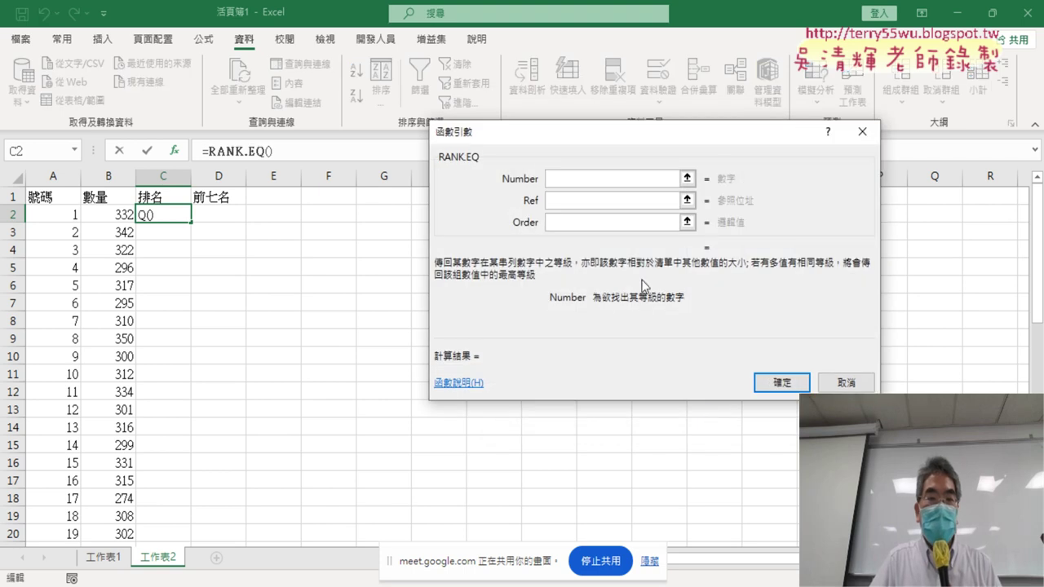
Enter =RANK.EQ(B2,B$2:B$50) in C2 and fill it down to C50
{"action": "left_click", "coordinate": [106, 215]}
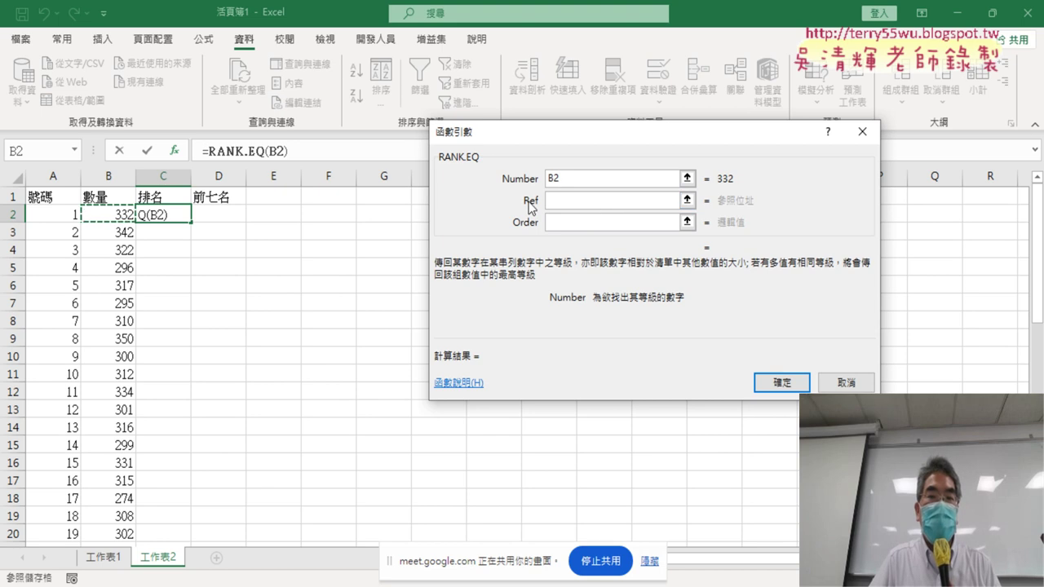
{"action": "left_click", "coordinate": [623, 200]}
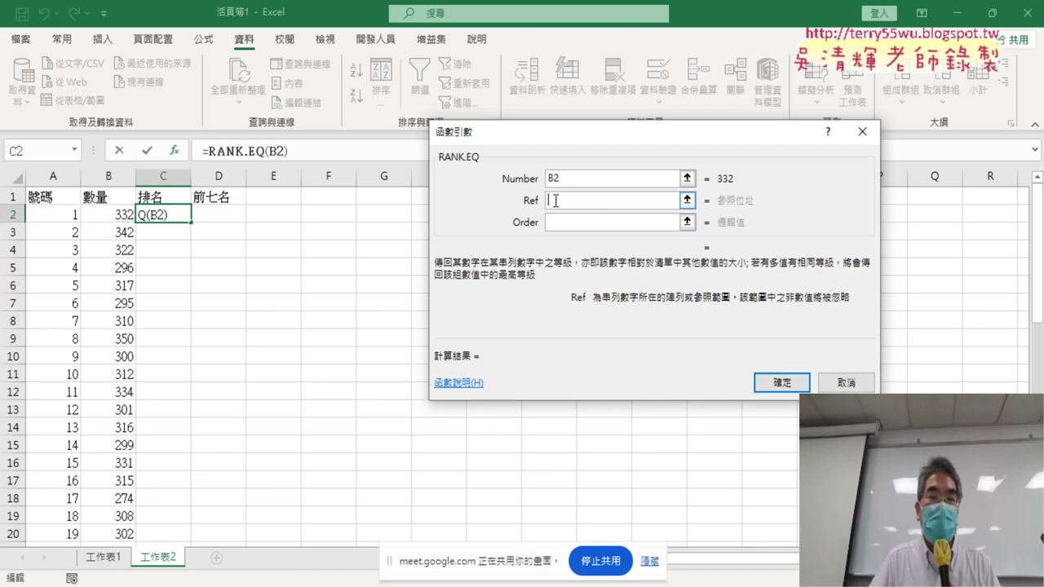
{"action": "left_click", "coordinate": [118, 214]}
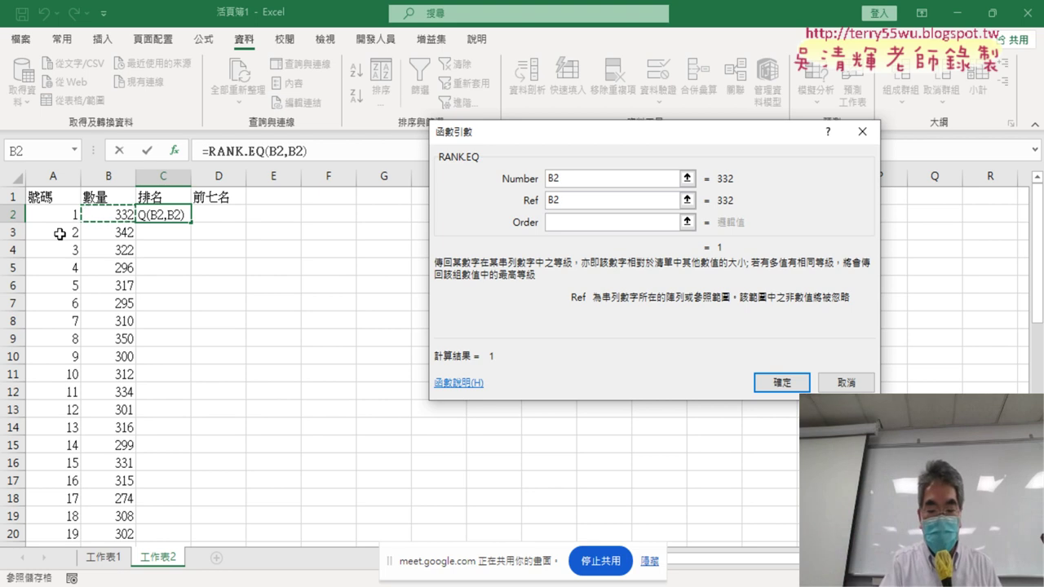
{"action": "key", "text": "ctrl+shift+Down"}
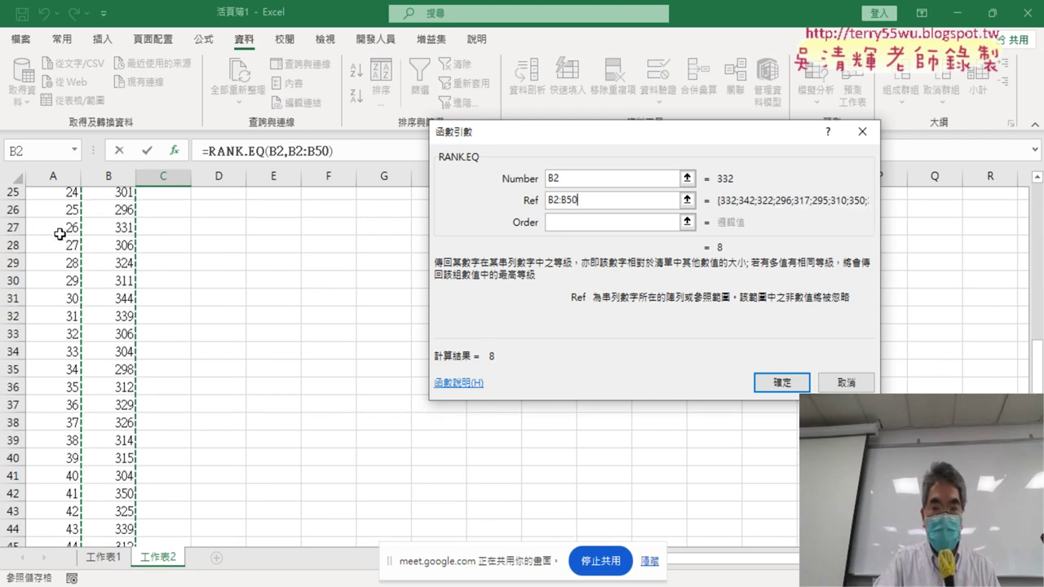
{"action": "left_click", "coordinate": [582, 179]}
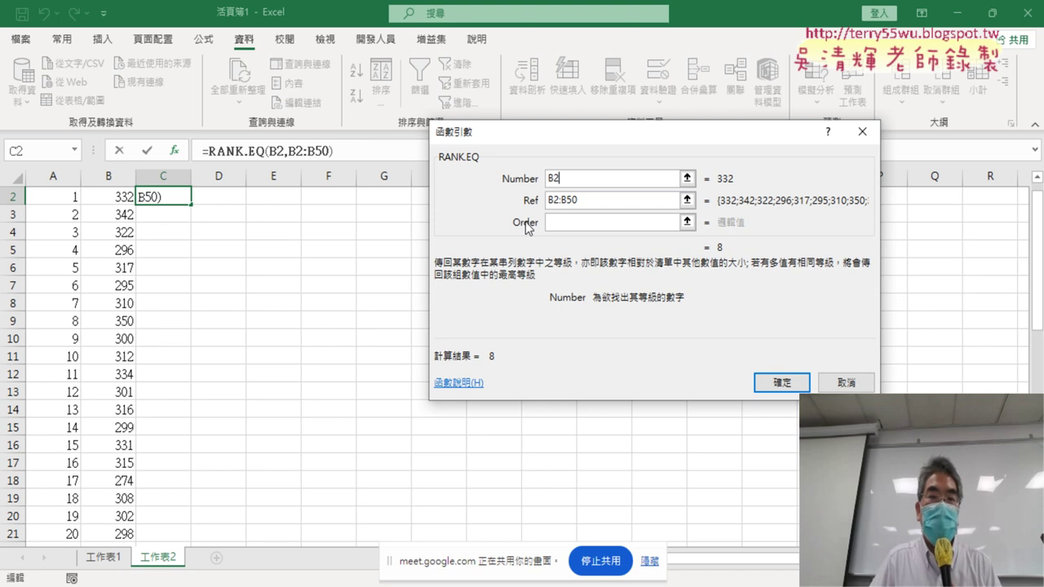
{"action": "left_click", "coordinate": [603, 200]}
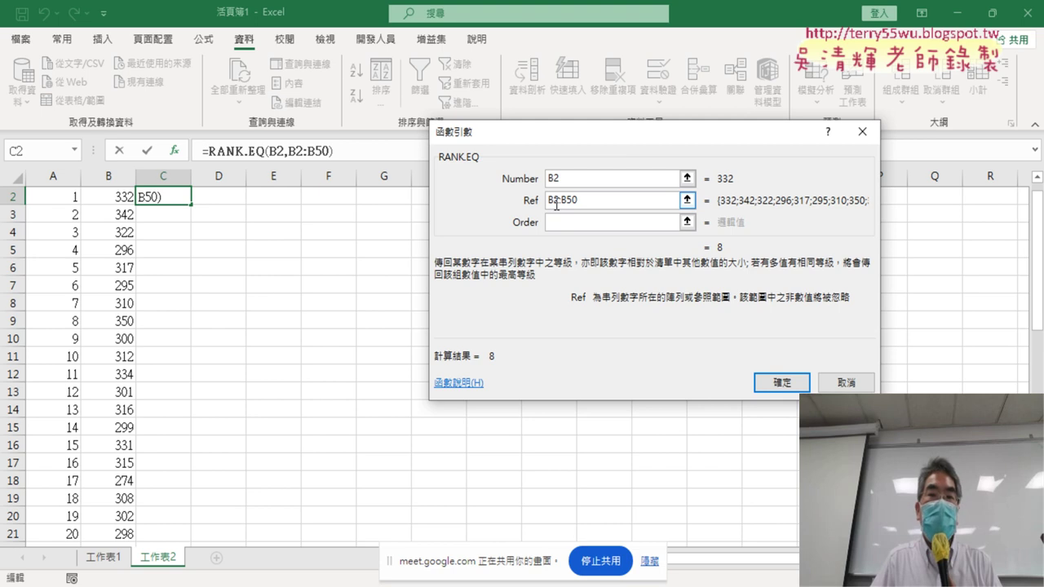
{"action": "left_click", "coordinate": [556, 202]}
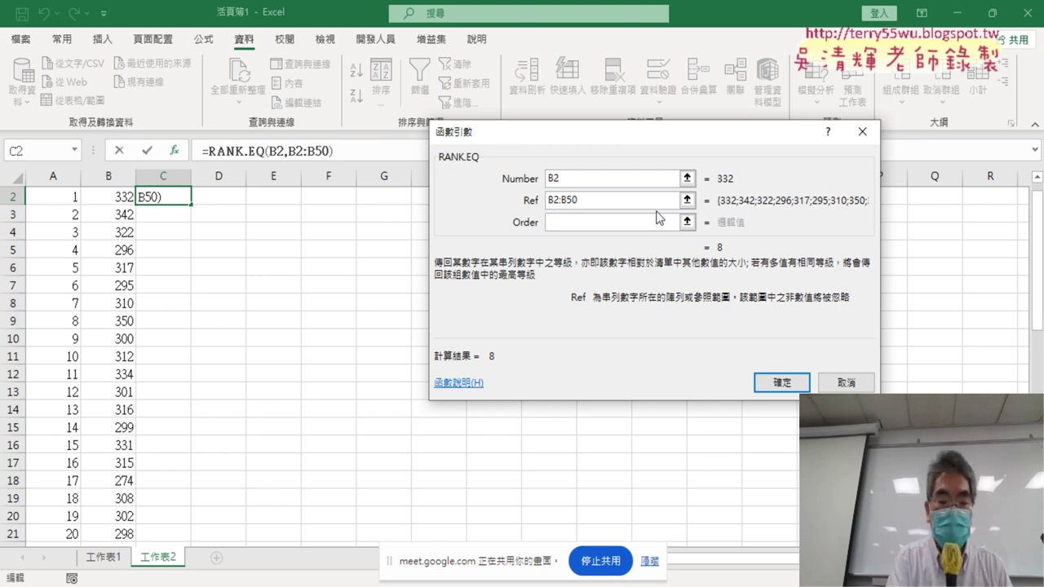
{"action": "type", "text": "$2:B"}
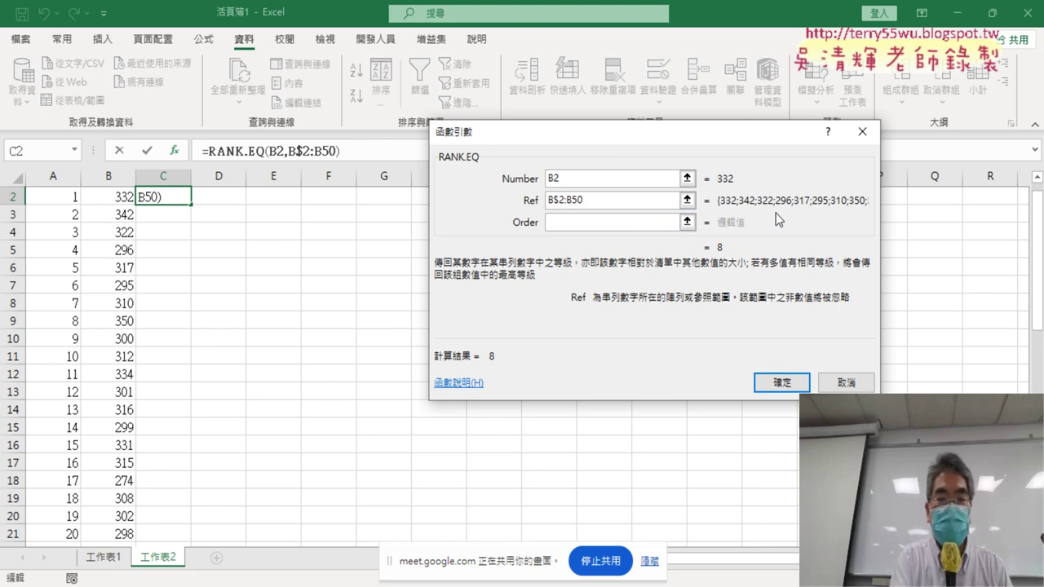
{"action": "type", "text": "$"}
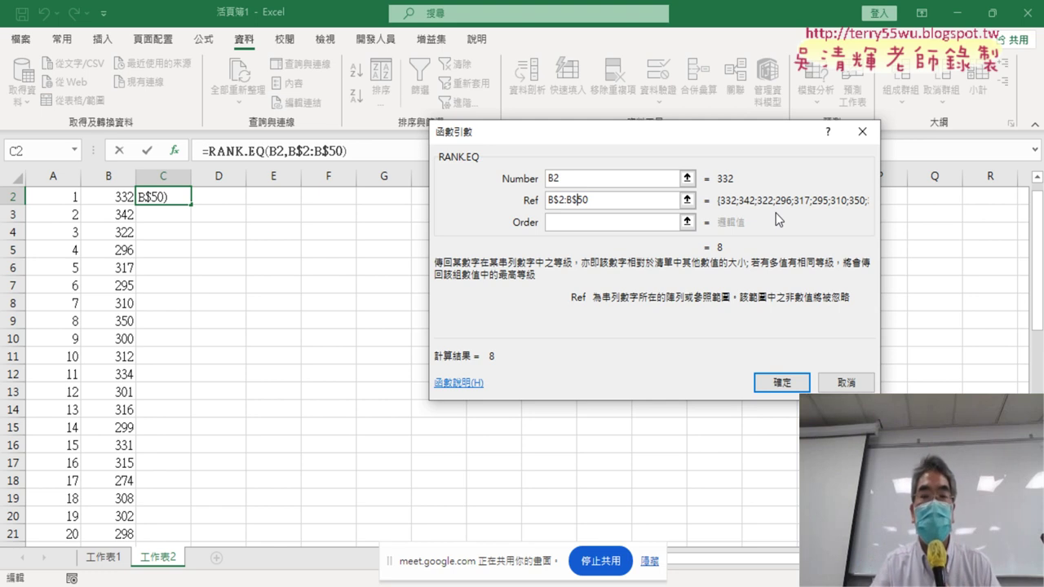
{"action": "left_click", "coordinate": [773, 383]}
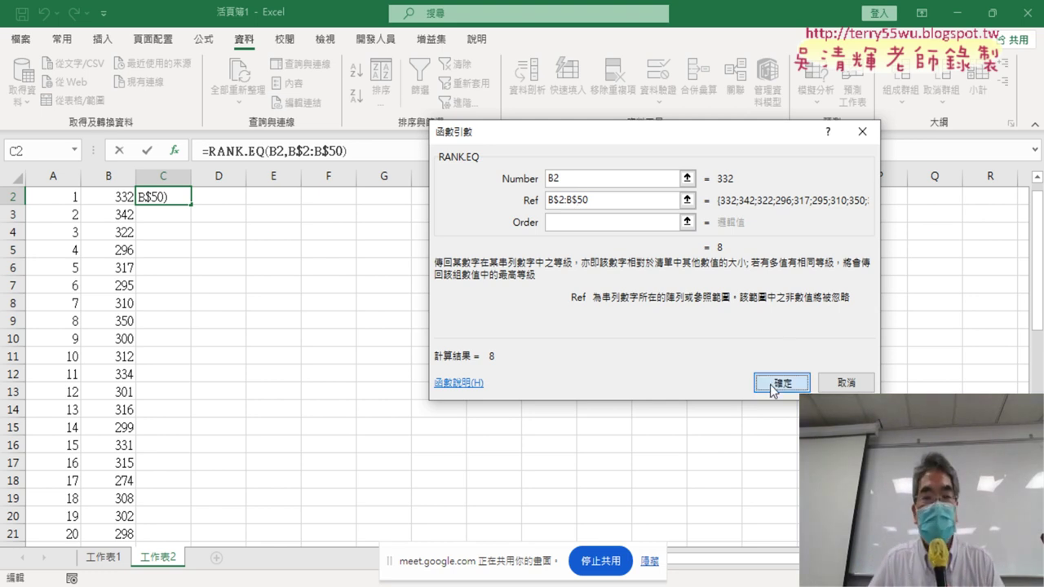
{"action": "double_click", "coordinate": [191, 208]}
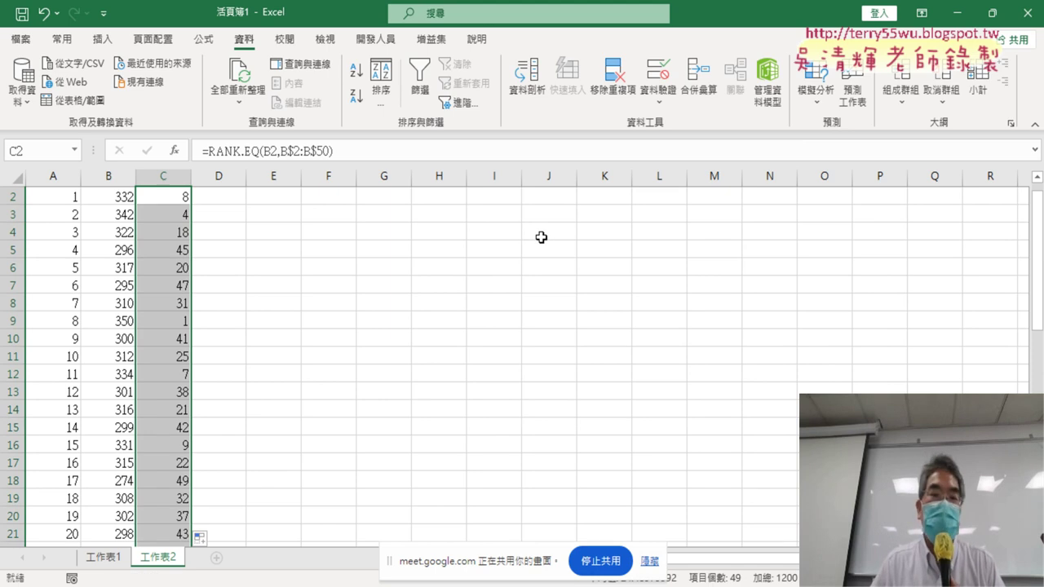
{"action": "scroll", "coordinate": [562, 240], "scroll_direction": "up", "scroll_amount": 1}
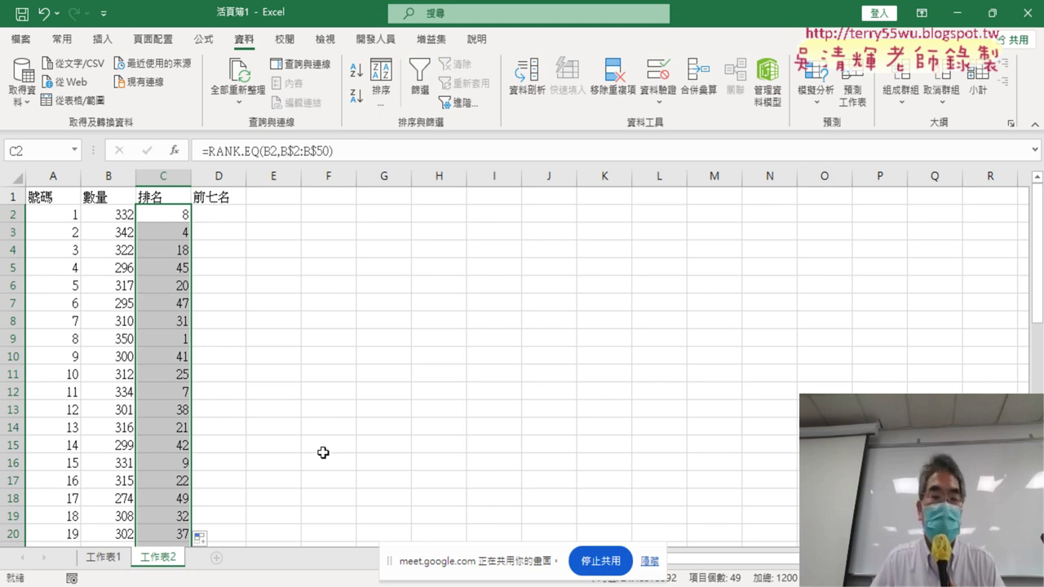
{"action": "left_click", "coordinate": [104, 558]}
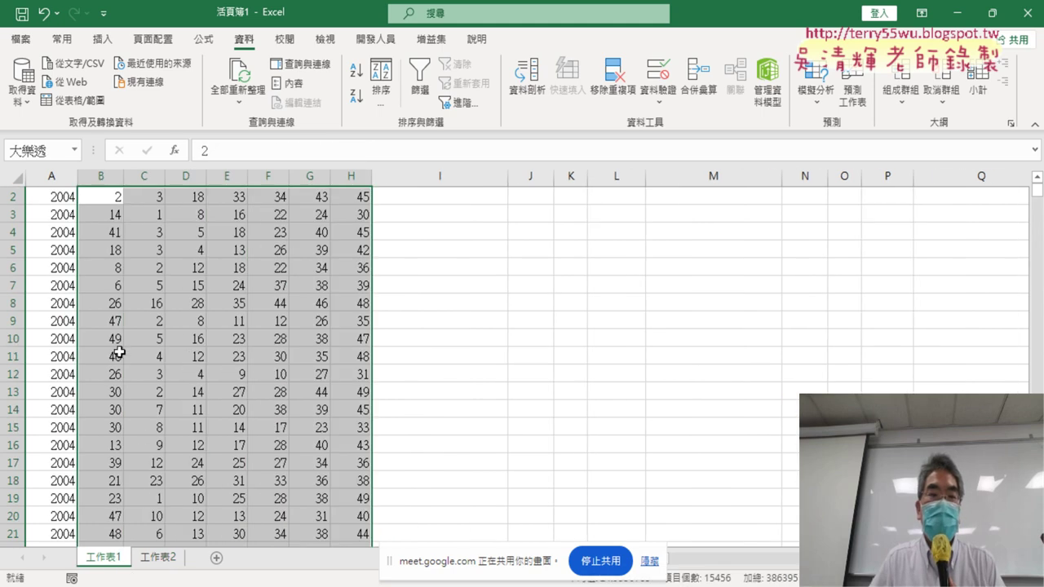
{"action": "left_click", "coordinate": [54, 197]}
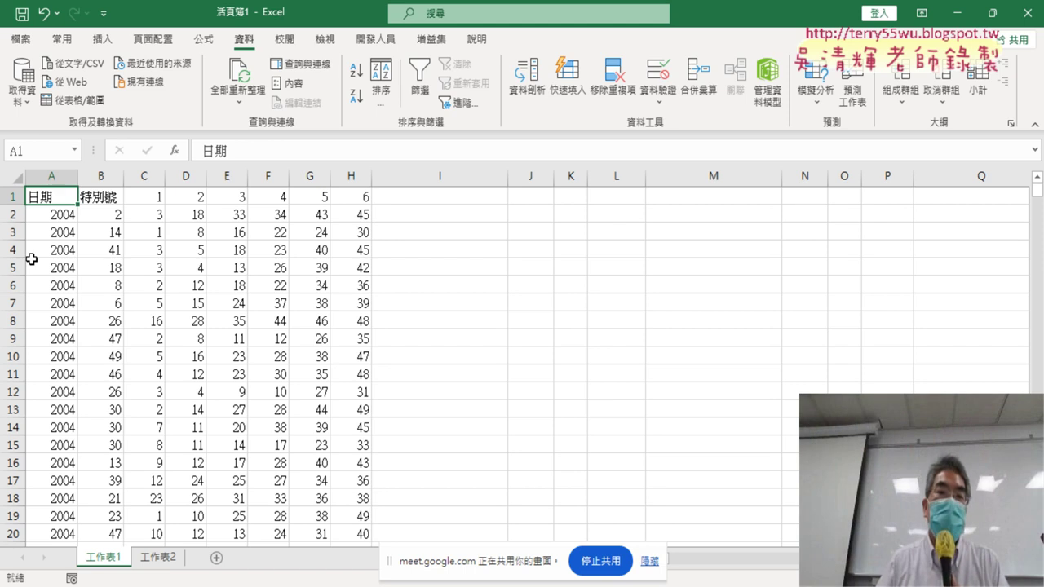
{"action": "left_click", "coordinate": [100, 214]}
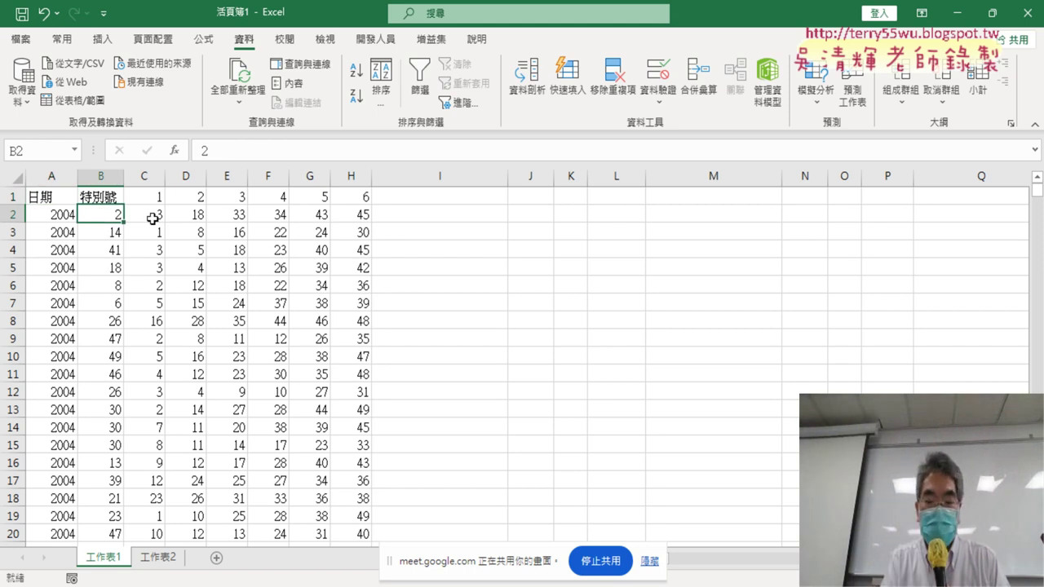
{"action": "key", "text": "ctrl+shift+Right"}
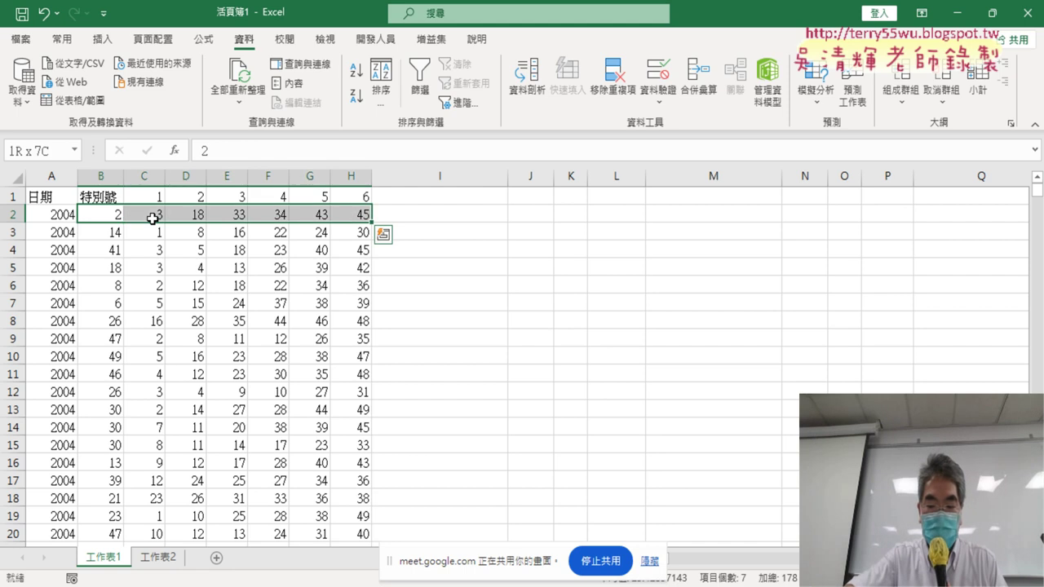
{"action": "key", "text": "ctrl+shift+Down"}
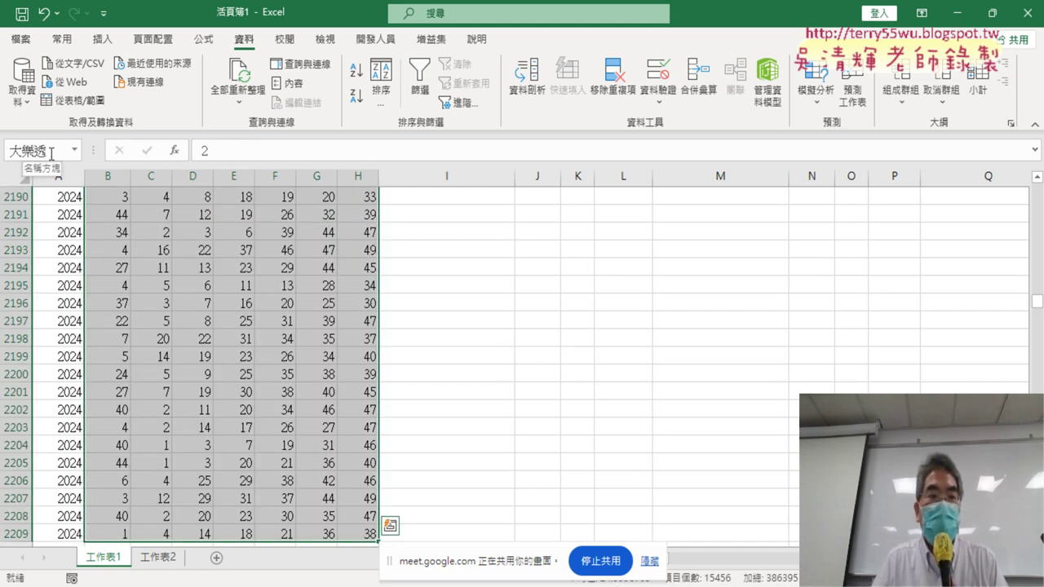
{"action": "scroll", "coordinate": [58, 217], "scroll_direction": "up", "scroll_amount": 2}
{"action": "scroll", "coordinate": [72, 217], "scroll_direction": "up", "scroll_amount": 5}
{"action": "scroll", "coordinate": [73, 217], "scroll_direction": "up", "scroll_amount": 2}
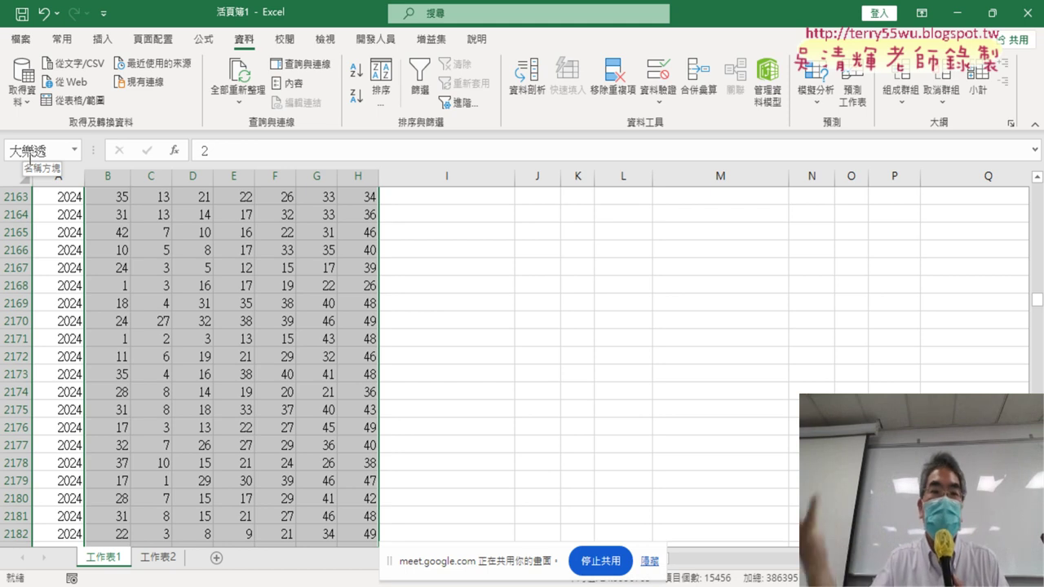
{"action": "left_click", "coordinate": [163, 557]}
{"action": "left_click", "coordinate": [117, 216]}
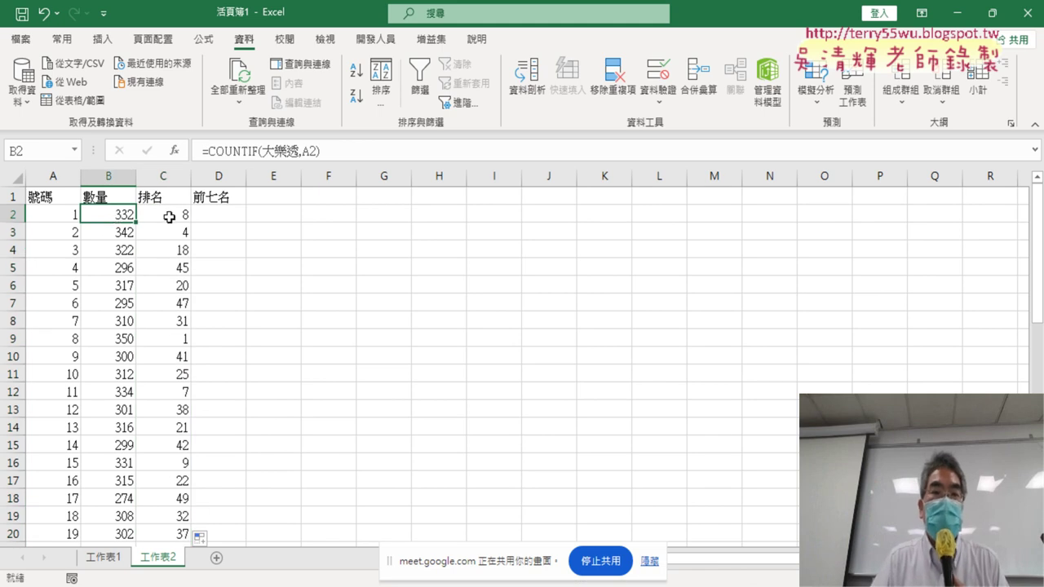
{"action": "left_click", "coordinate": [169, 216]}
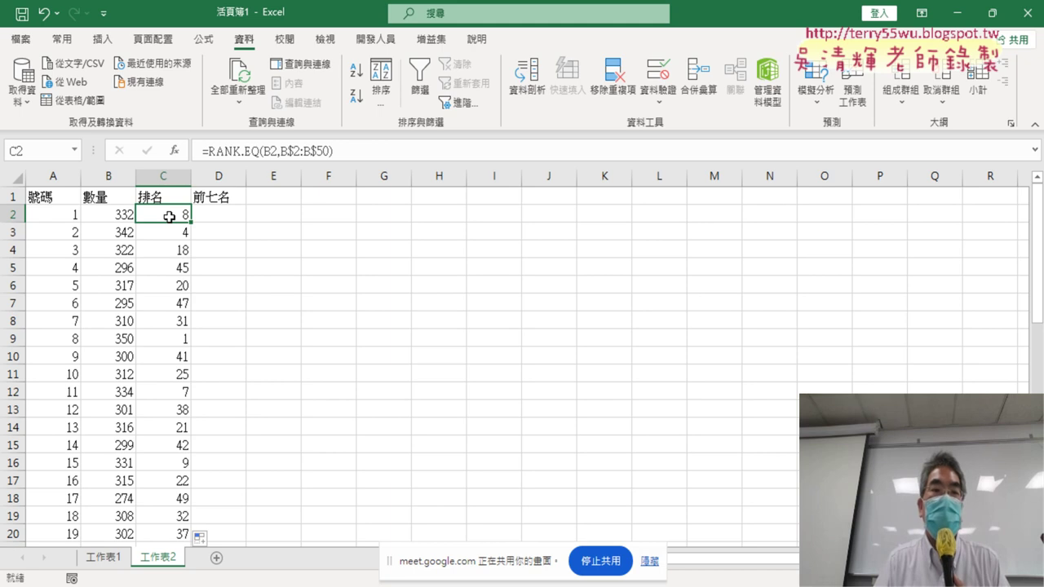
{"action": "left_click", "coordinate": [236, 216]}
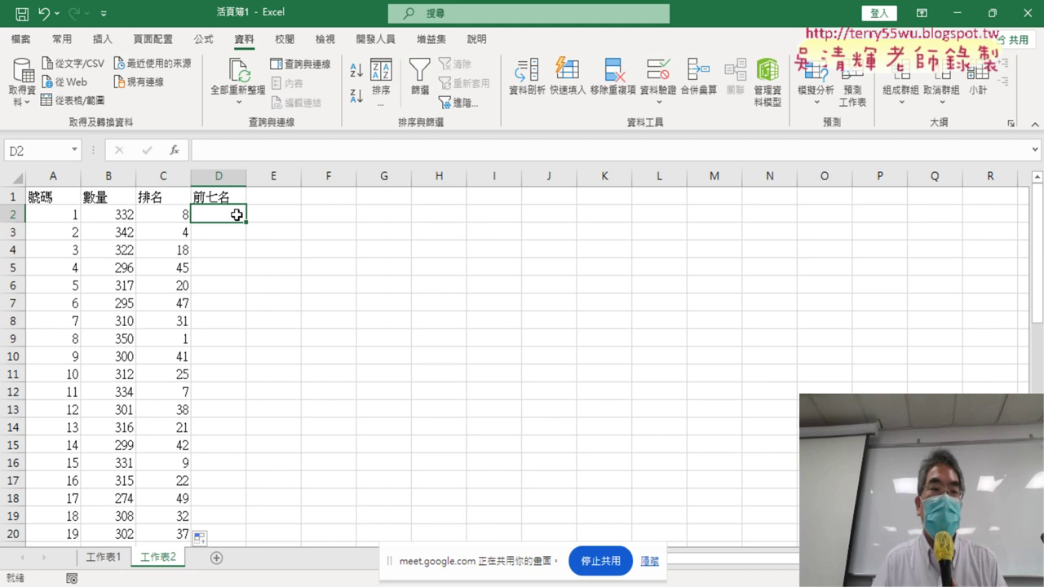
{"action": "left_click", "coordinate": [168, 341]}
{"action": "left_click", "coordinate": [72, 337]}
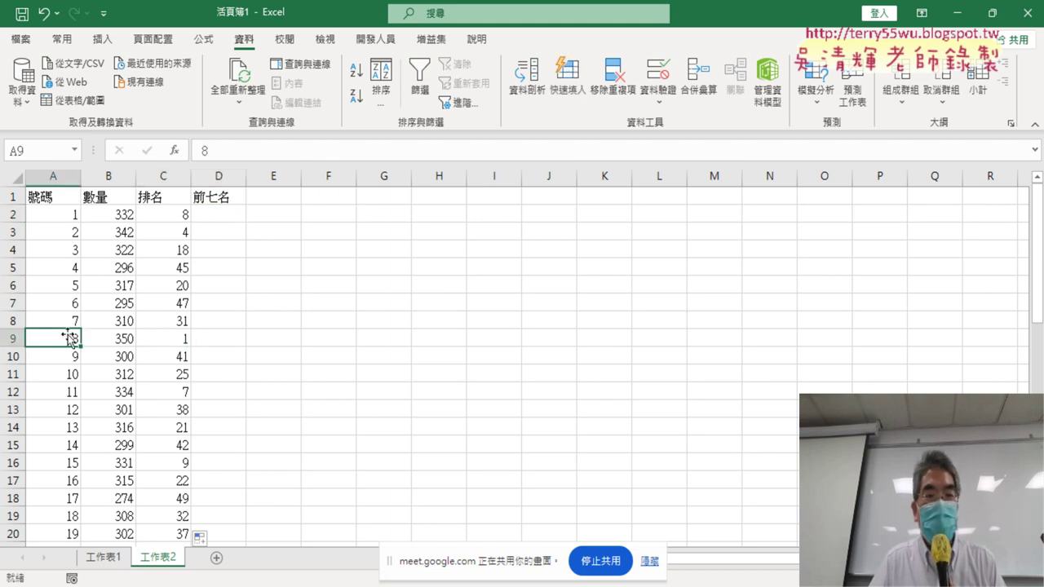
{"action": "left_click", "coordinate": [216, 217]}
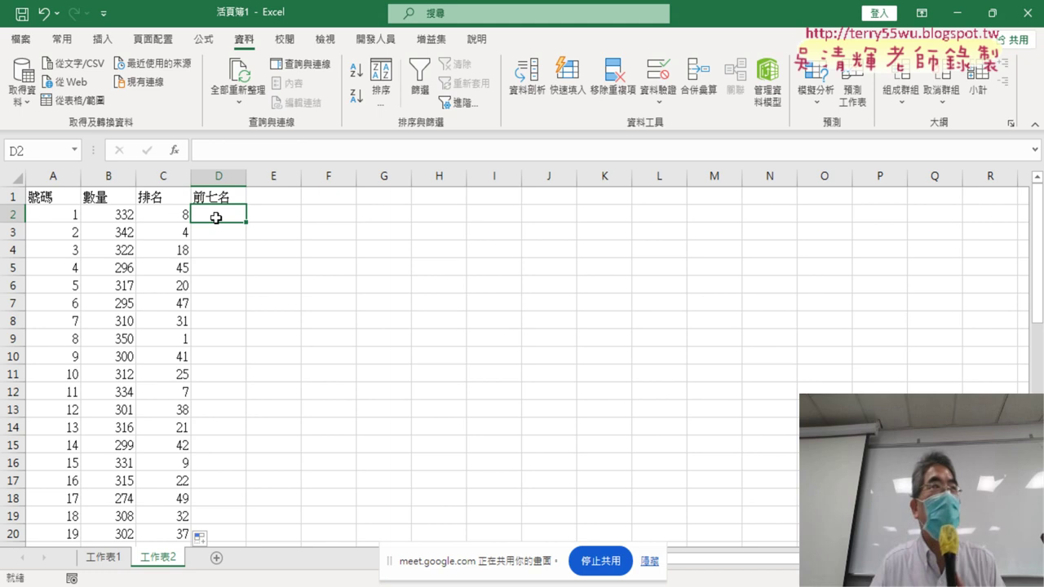